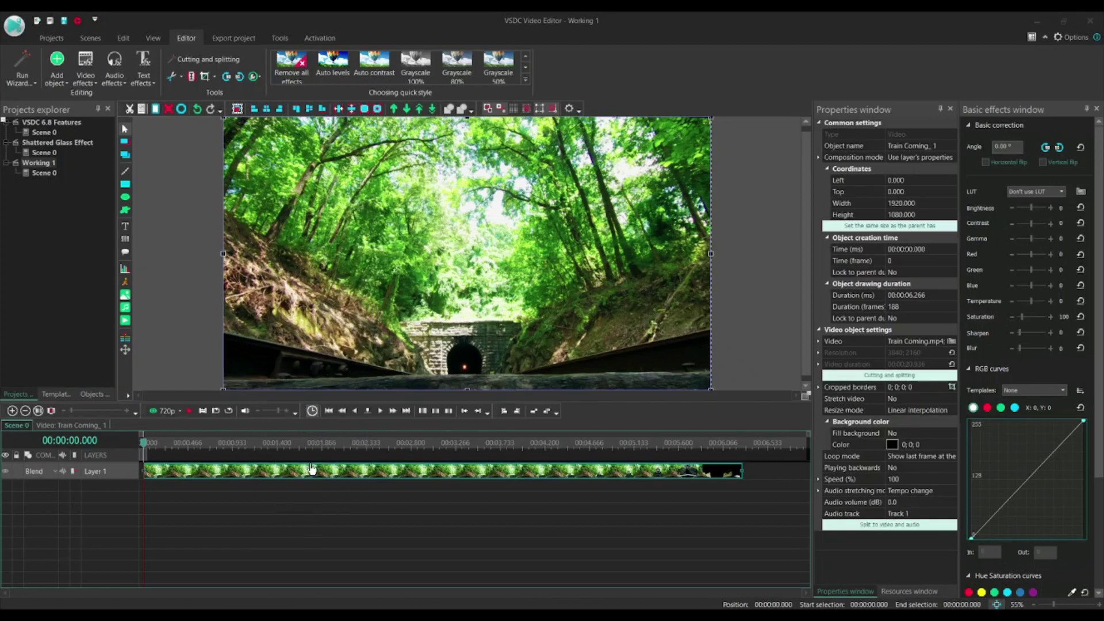
- Add the Horizontal with zooming perspective transition template inside the Train Coming clip's own timeline
double_click(311, 470)
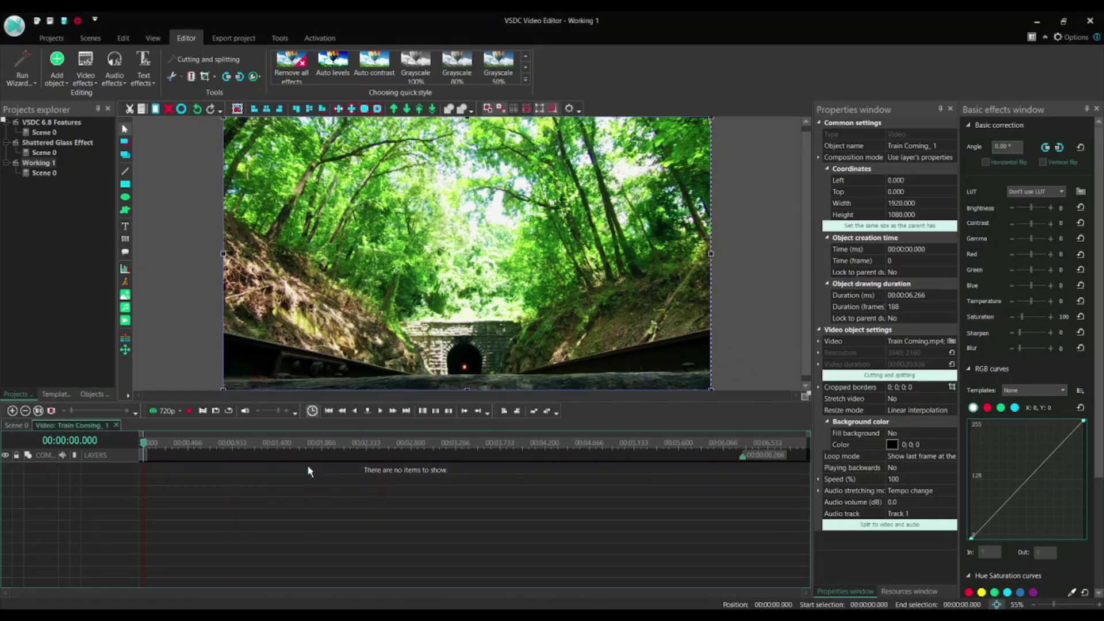
left_click(56, 395)
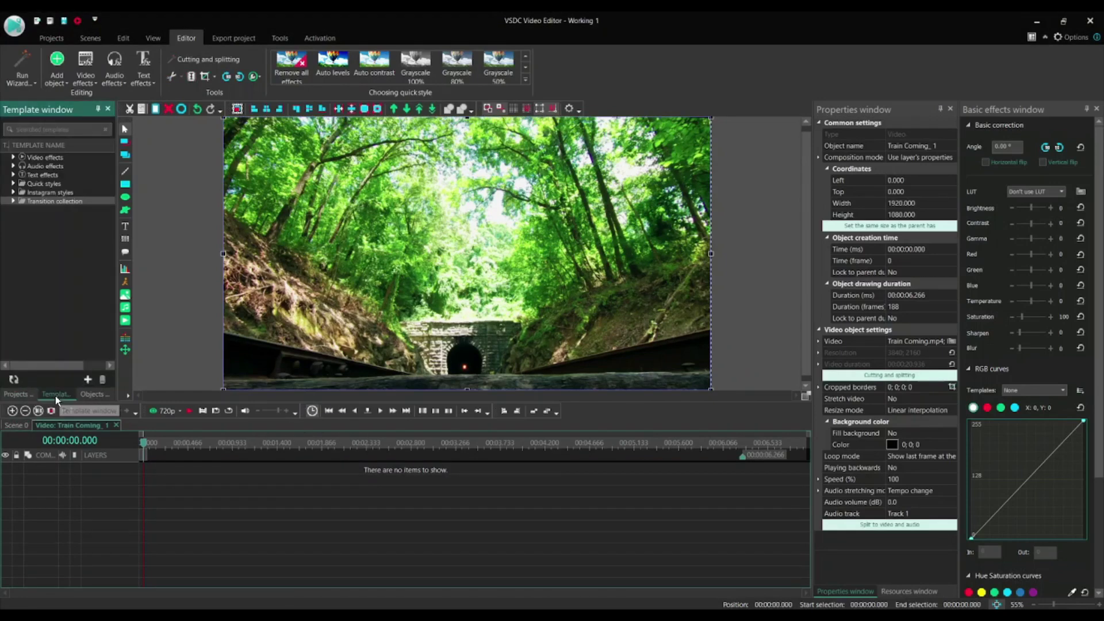
left_click(13, 201)
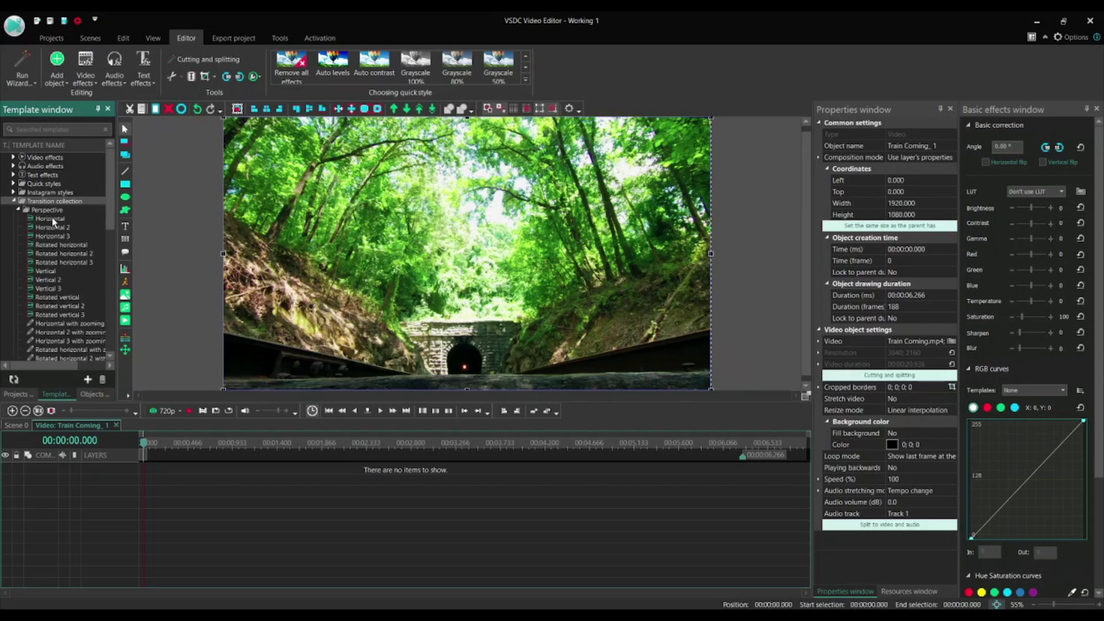
scroll(60, 271, "down", 1)
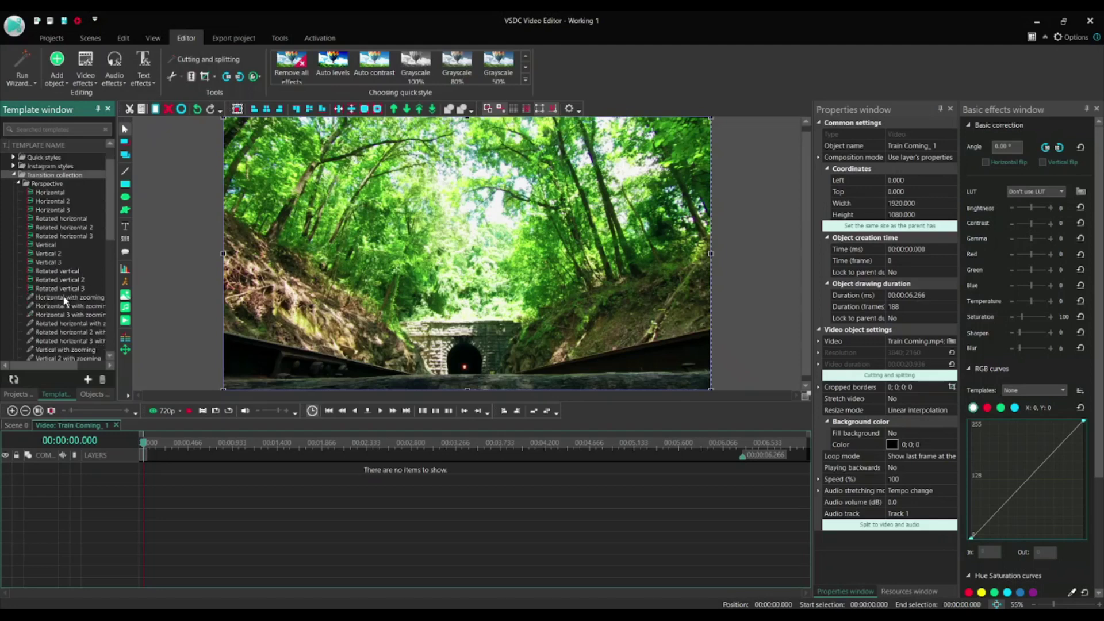
left_click(65, 298)
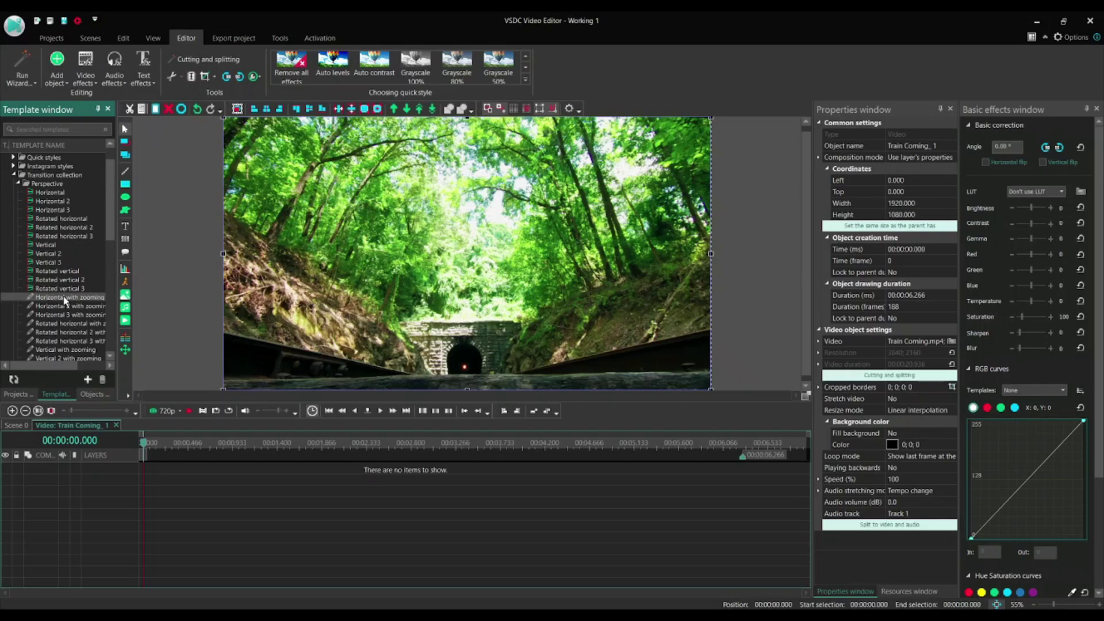
left_click_drag(65, 298, 196, 472)
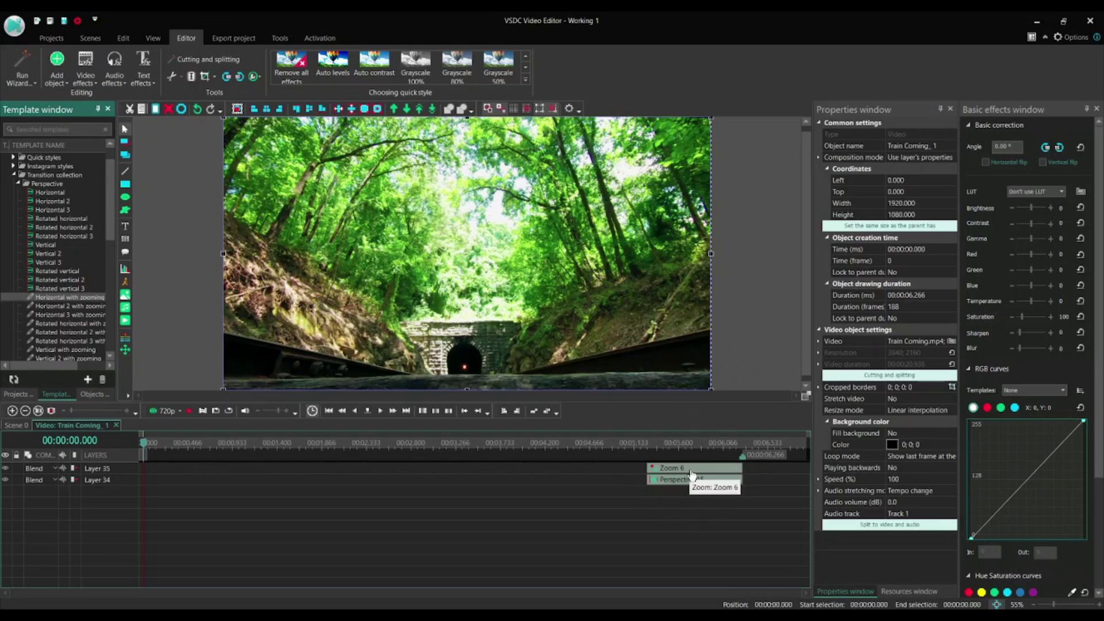
- Extend the zoom and perspective effects to start at 00:00:04.433 with a duration of 1.833 s, and preview them
left_click(692, 475)
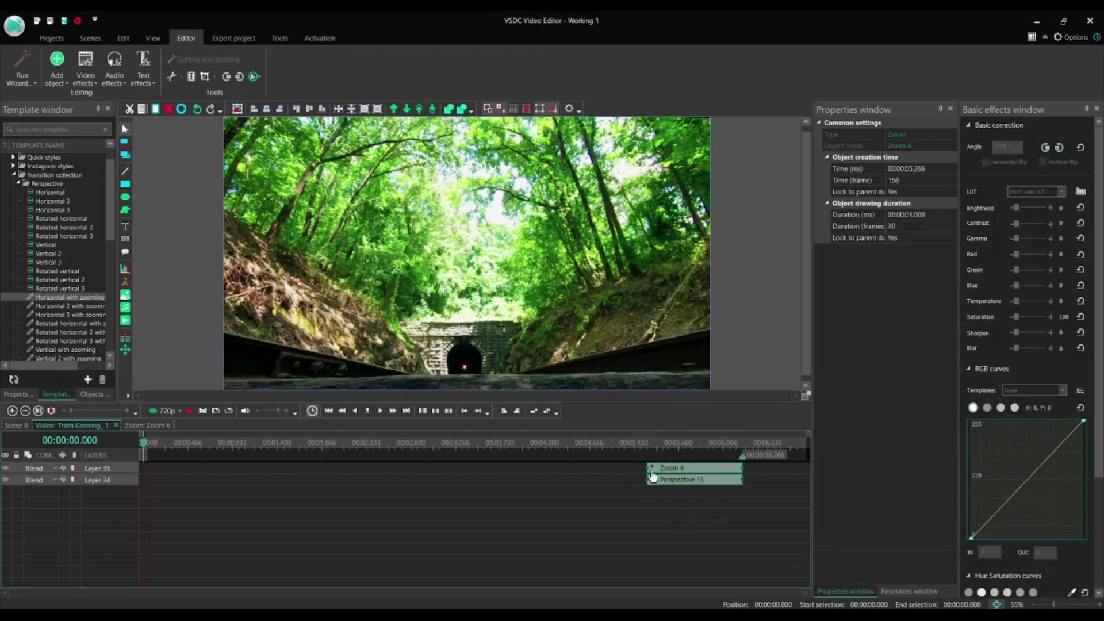
left_click_drag(648, 467, 568, 467)
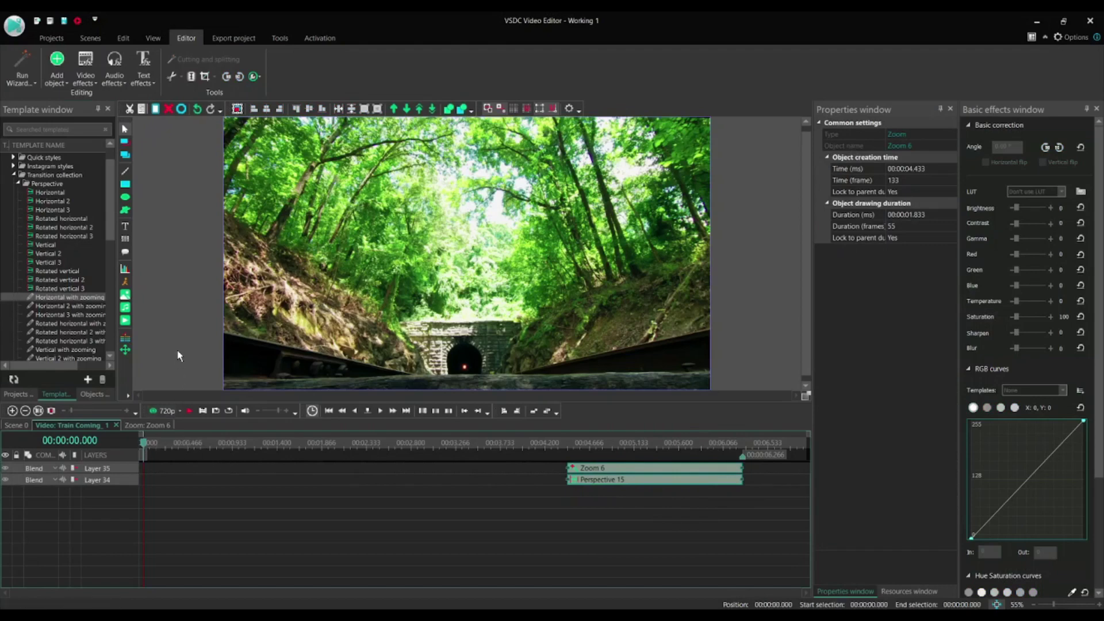
left_click(189, 410)
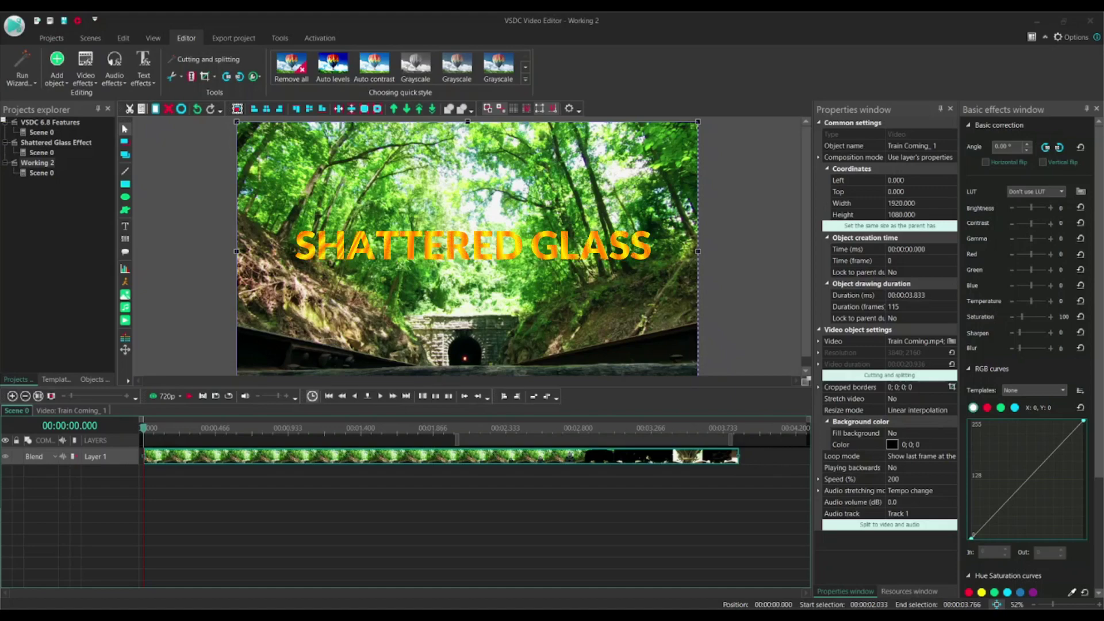
- Add a Shattered glass transition inside the Train Coming clip, positioned to the end of the scene on a new layer
double_click(343, 458)
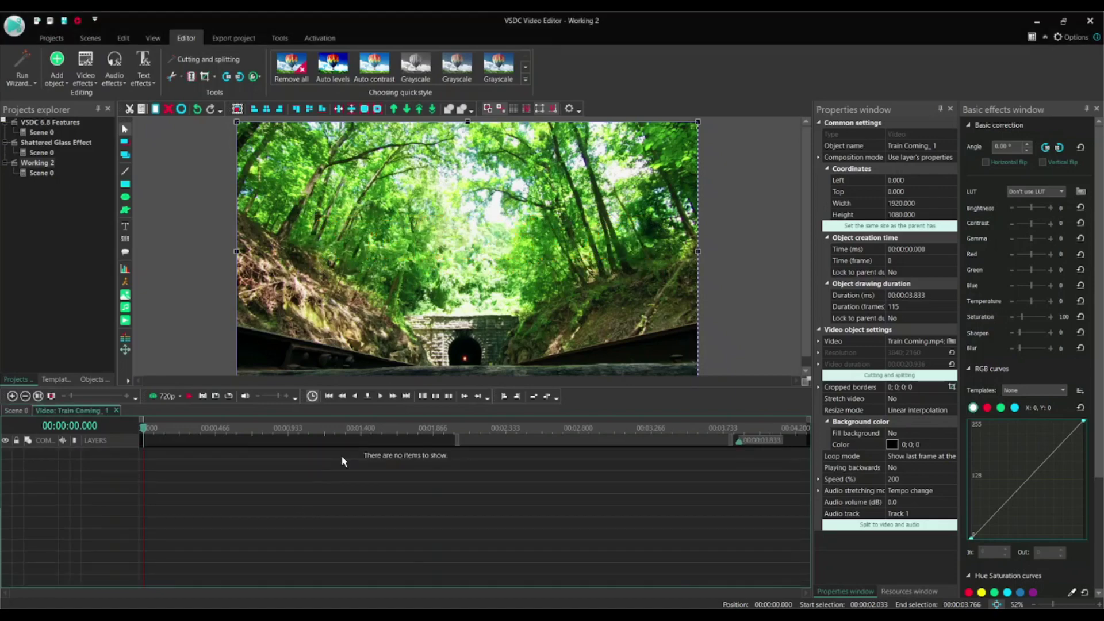
left_click(94, 84)
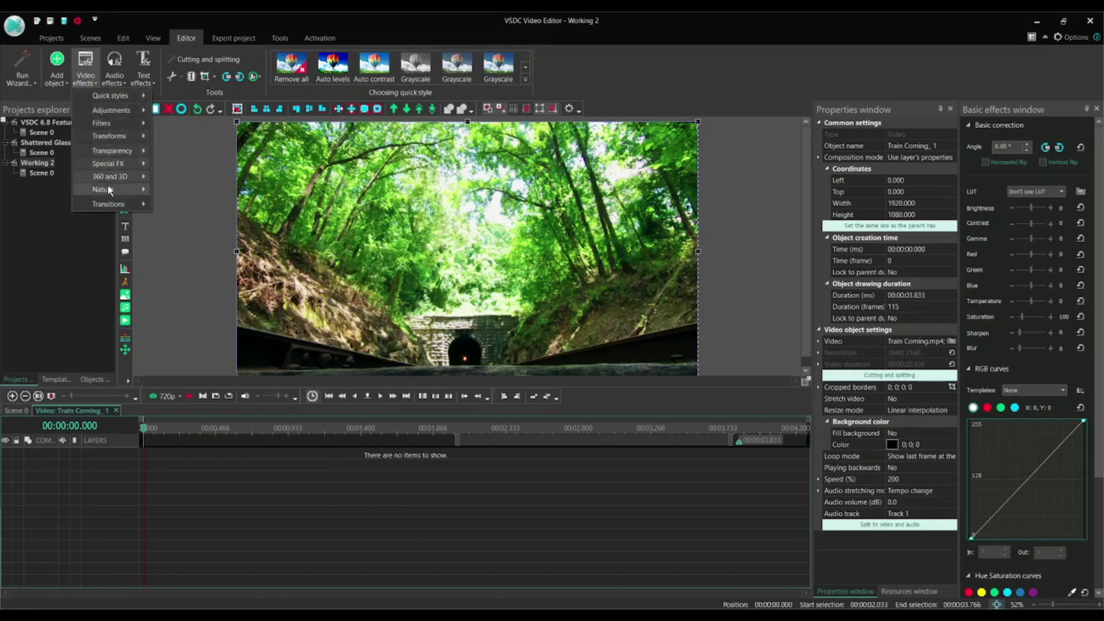
mouse_move(113, 206)
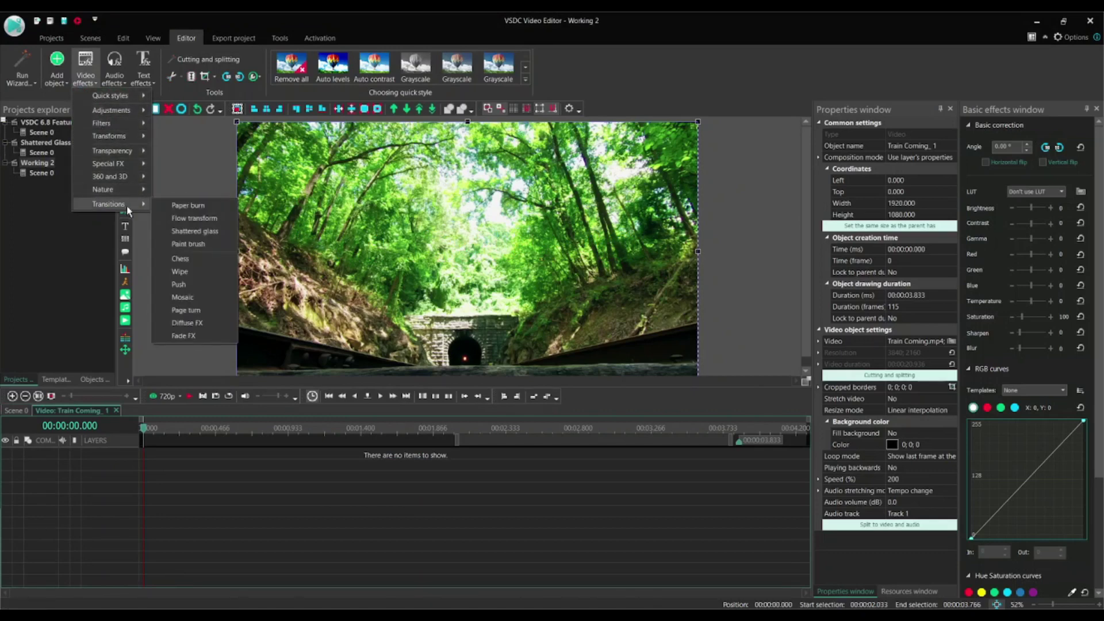
left_click(195, 231)
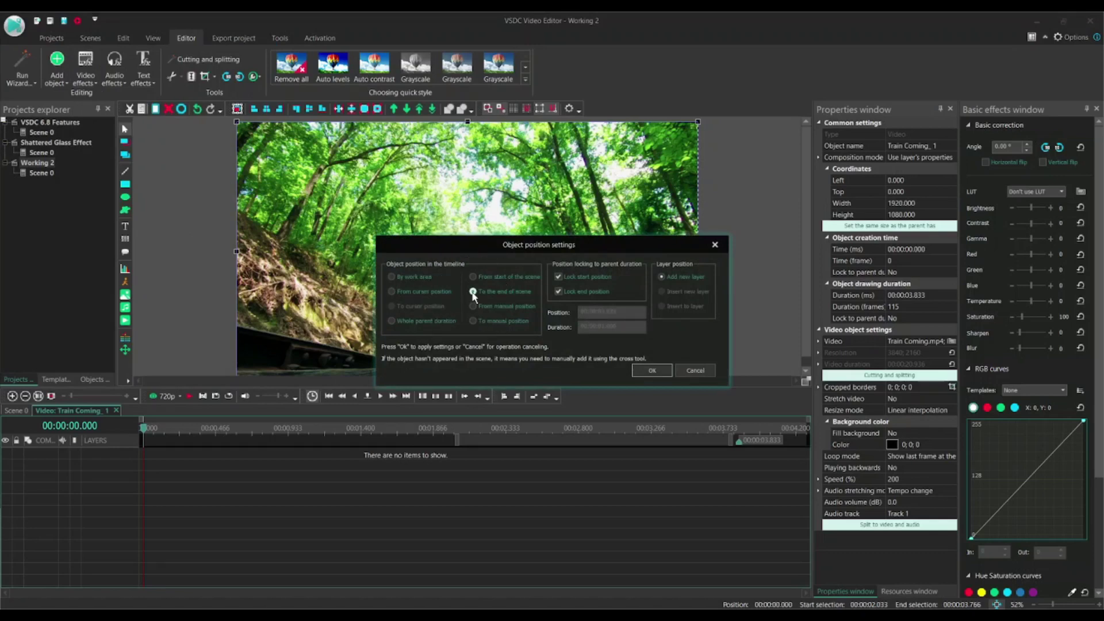
left_click(651, 370)
- Play the clip from 00:00:02.666 to preview the shattered glass transition, and delete the effect
left_click(555, 433)
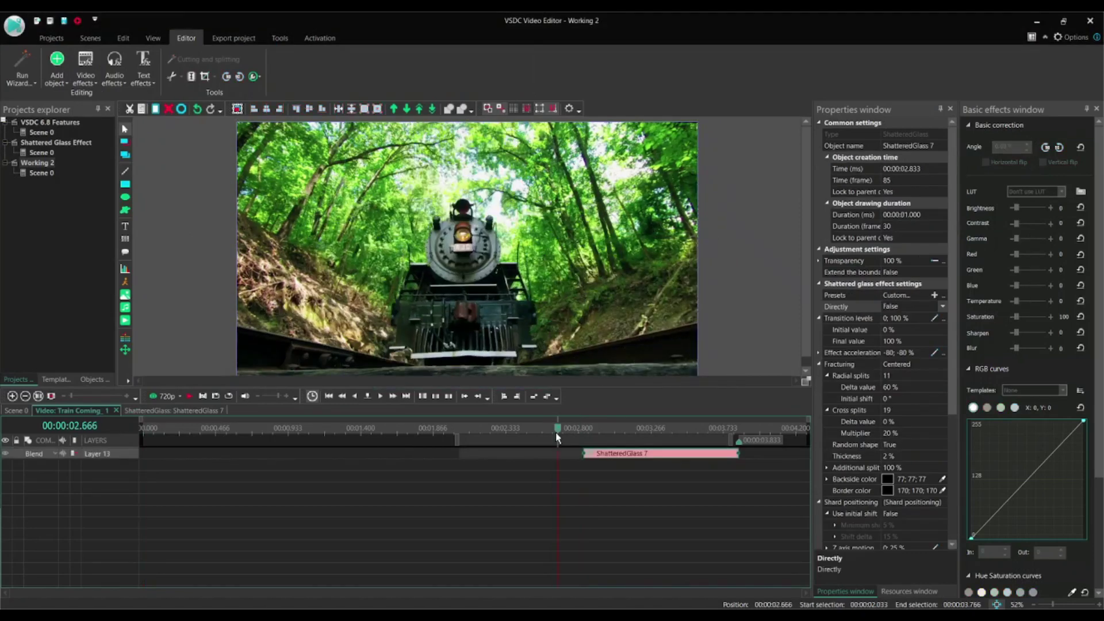
key("space")
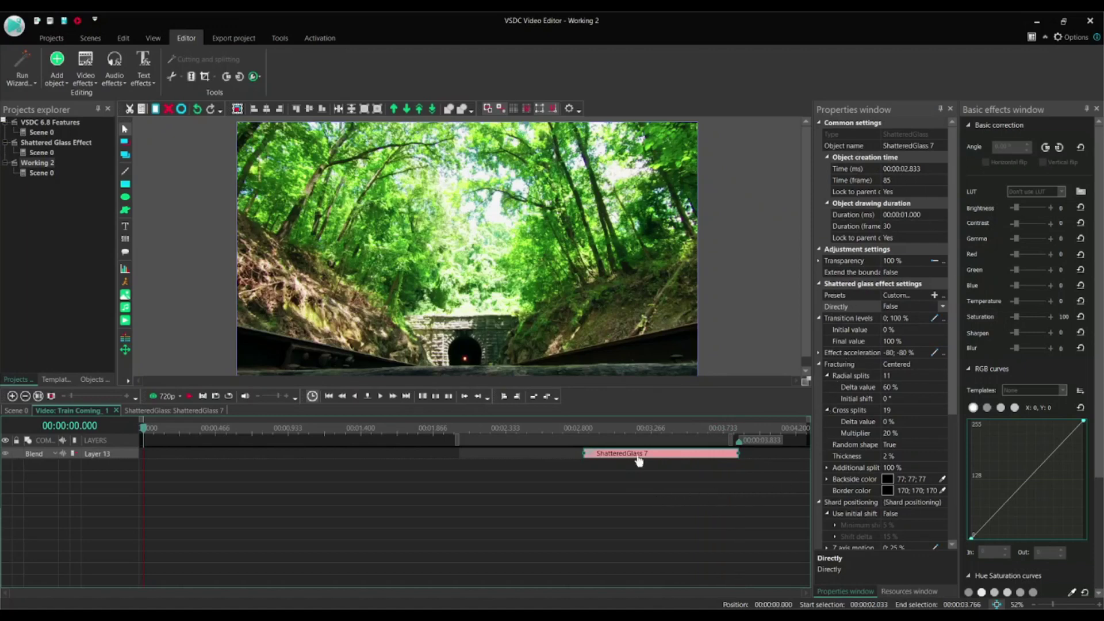
key("Delete")
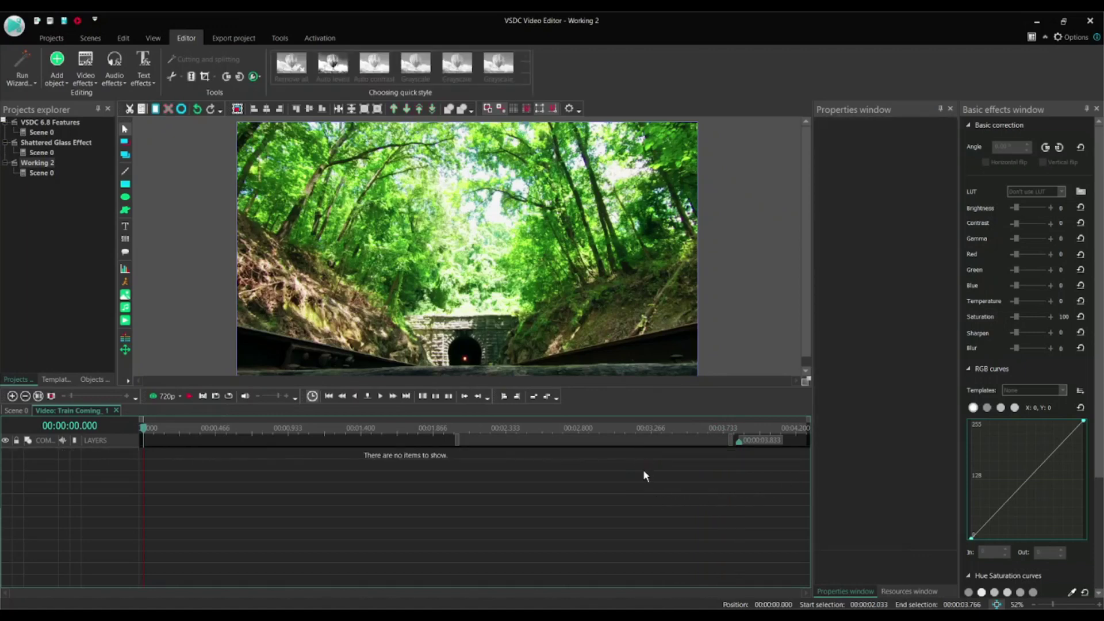
- Apply the Impact shattered glass template from the video effects templates to the Train Coming clip
left_click(50, 379)
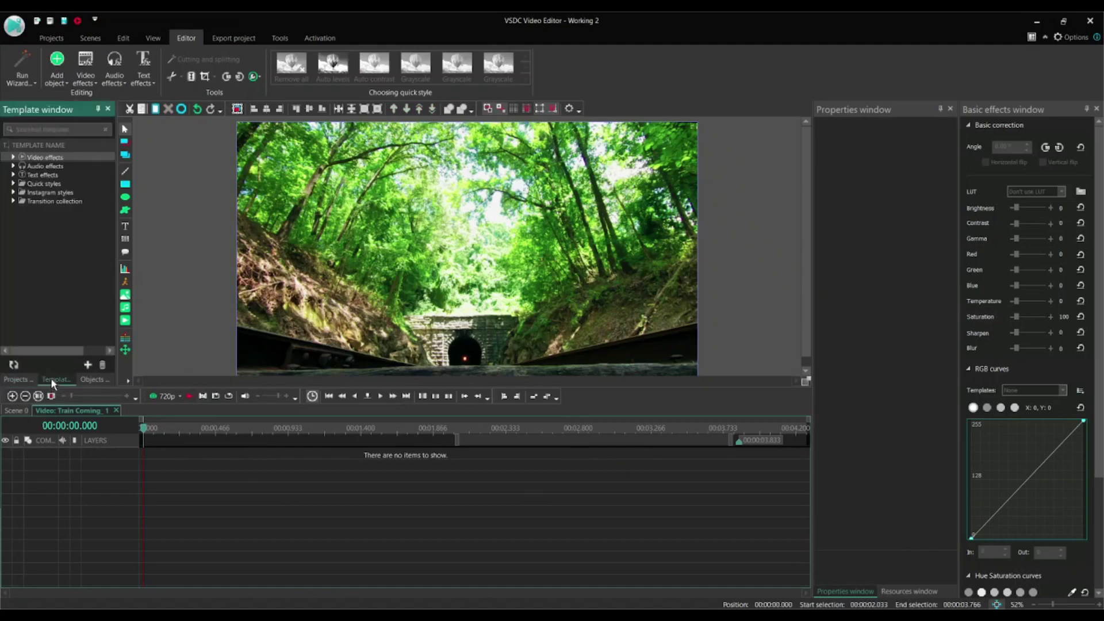
left_click(13, 157)
double_click(41, 228)
scroll(57, 274, "down", 5)
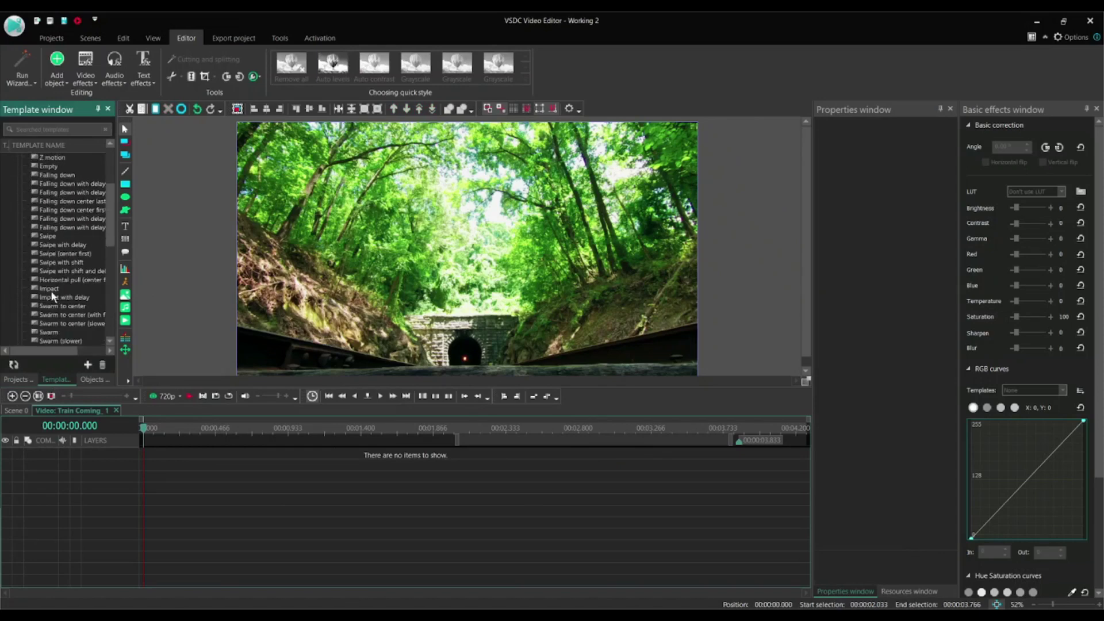
left_click(47, 290)
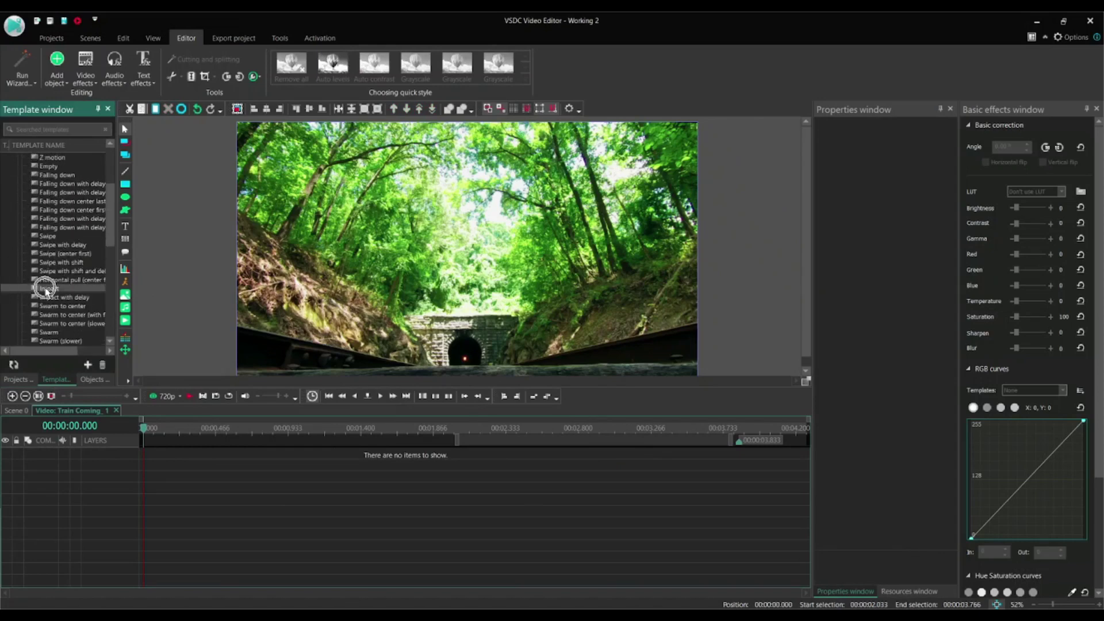
left_click_drag(47, 291, 213, 461)
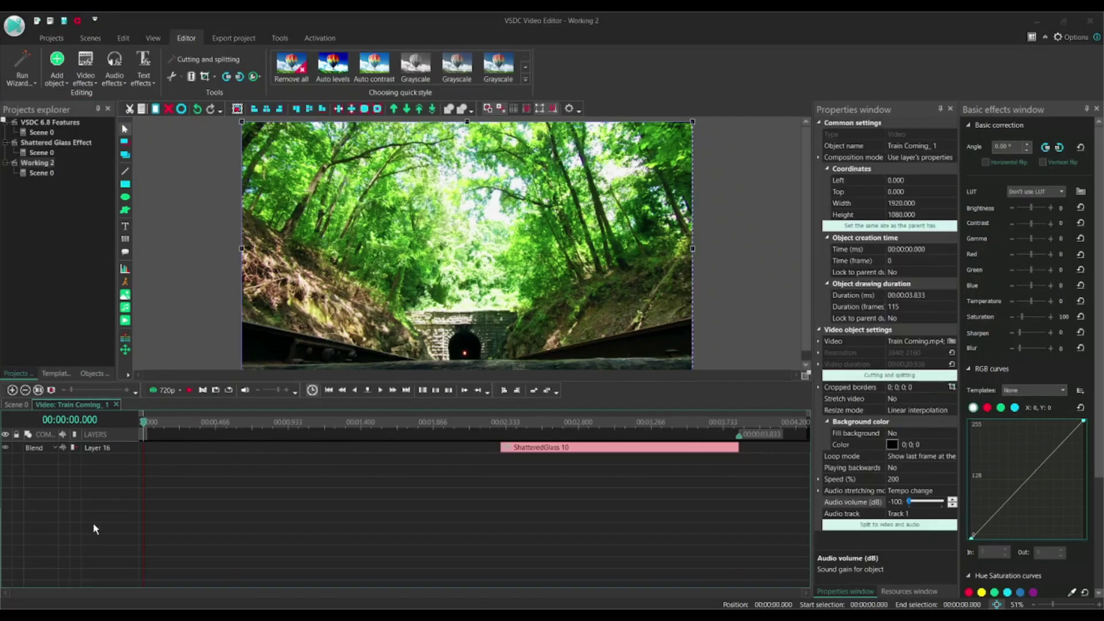
- Return to Scene 0, enlarge the preview area and scrub through the Train Coming clip to review the transition
left_click(15, 405)
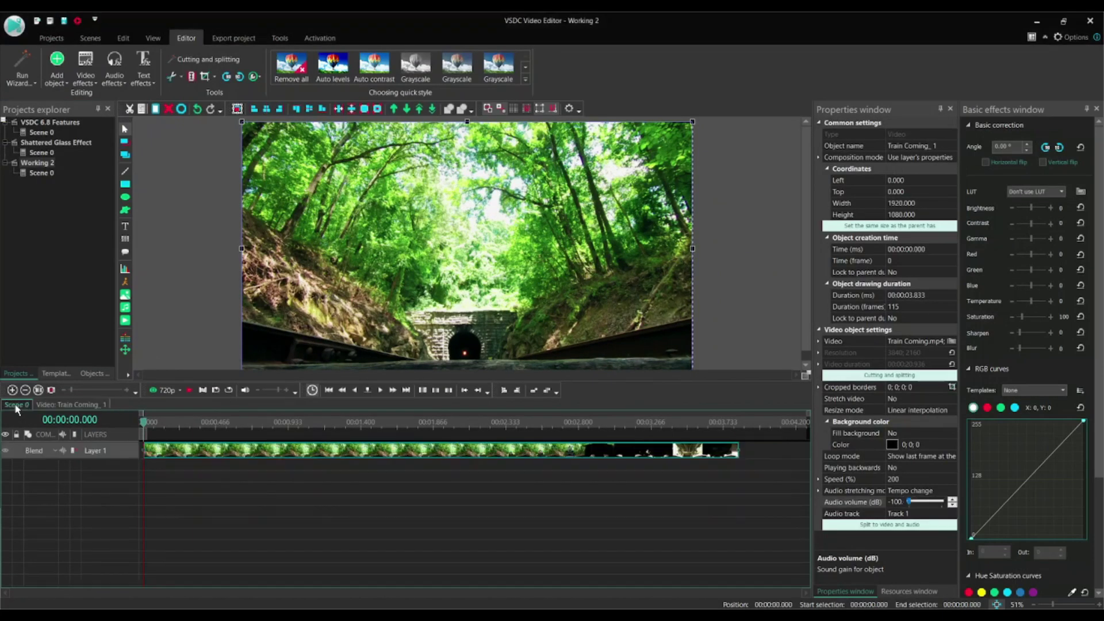
left_click(156, 426)
left_click_drag(158, 430, 387, 429)
left_click_drag(700, 383, 677, 519)
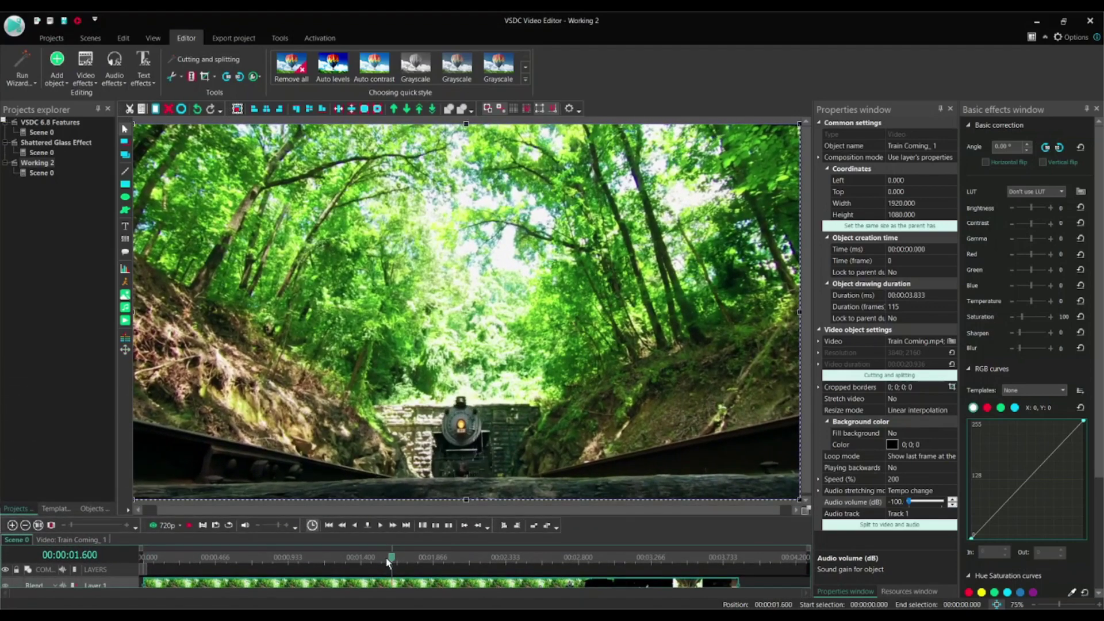
left_click(388, 561)
key("End")
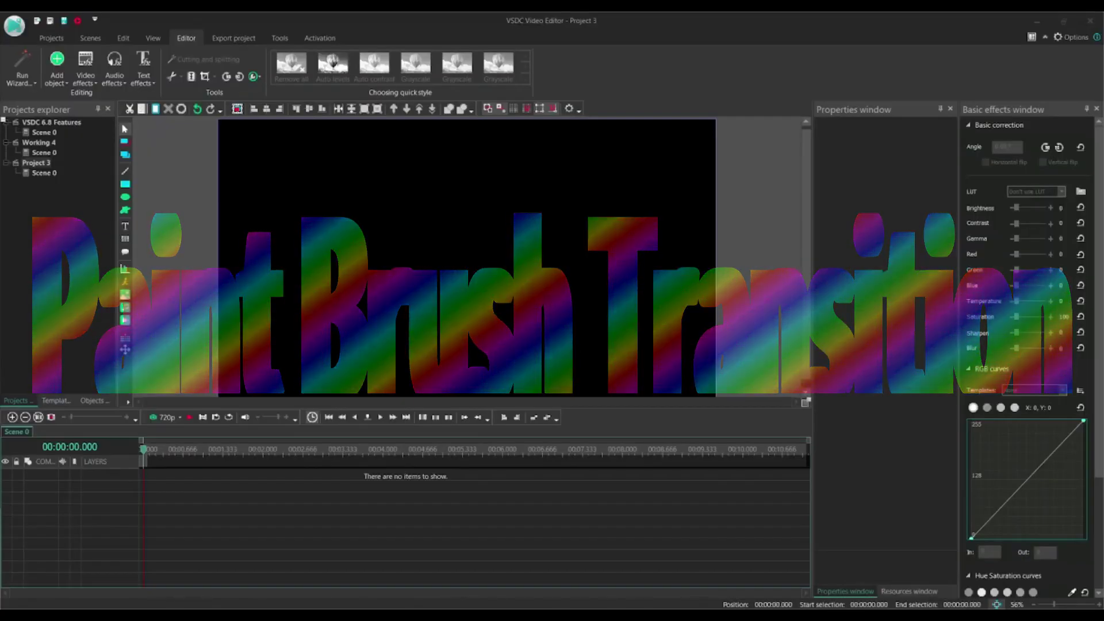
- Add the video Girl - 30944.mp4 to the empty scene of Project 3 from the cursor position
left_click(125, 321)
left_click(821, 262)
left_click(834, 447)
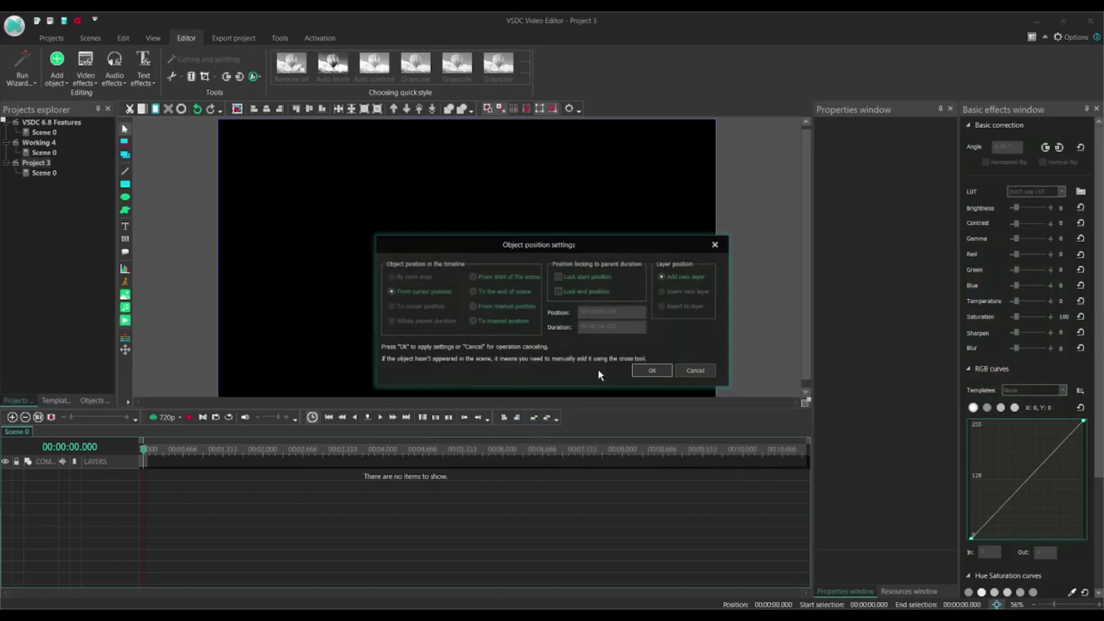
left_click(648, 370)
- Add the video Girl - 41126.mp4 on a separate layer at the start of the scene
key("shift+v")
left_click(884, 262)
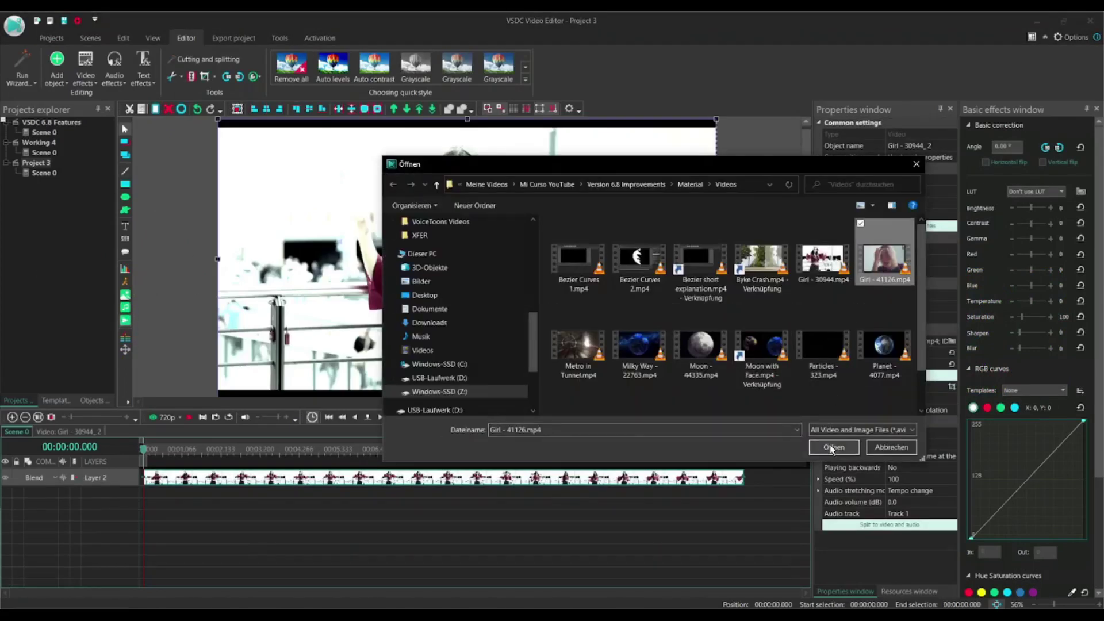
left_click(834, 447)
left_click(685, 292)
left_click(652, 369)
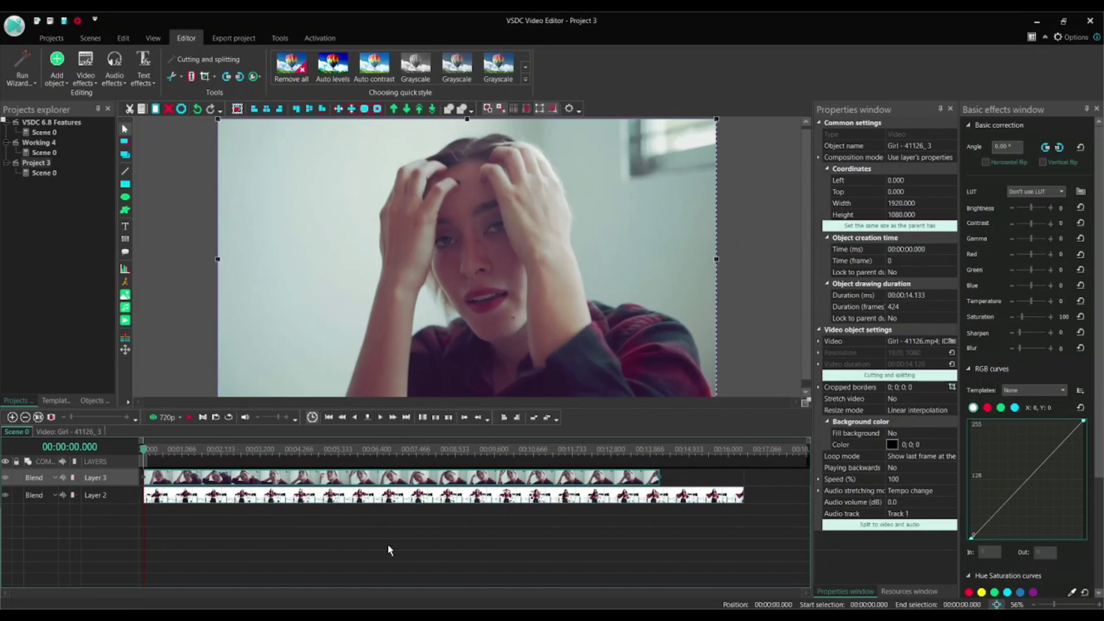
- Move the Girl - 41126 clip beneath Girl - 30944 in the layer order, and trim both clips to 6 seconds
left_click(406, 110)
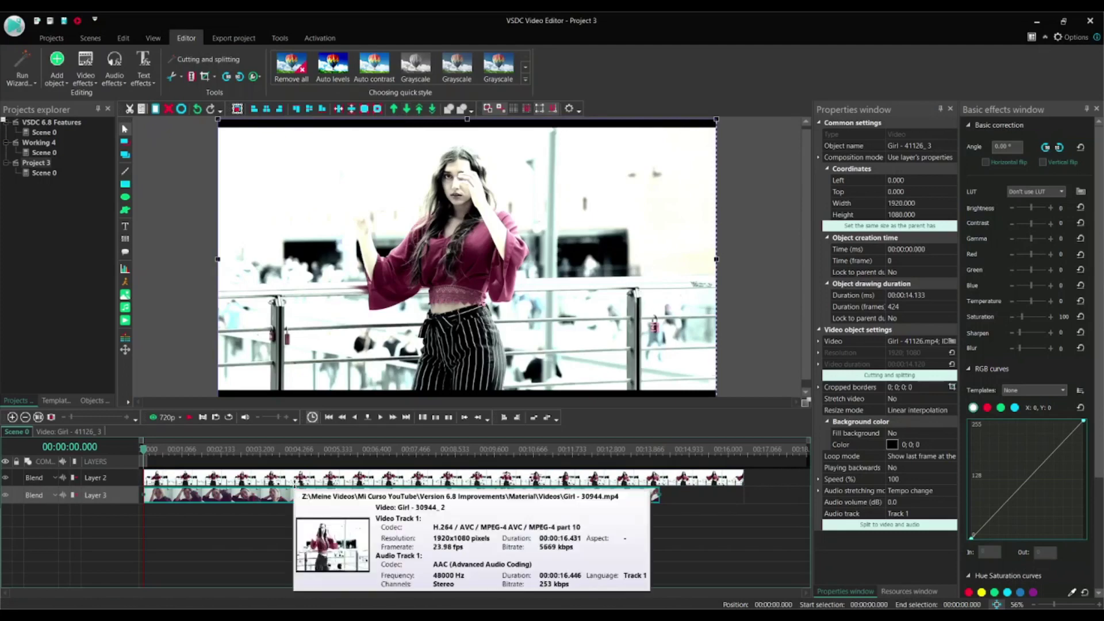
left_click(480, 479)
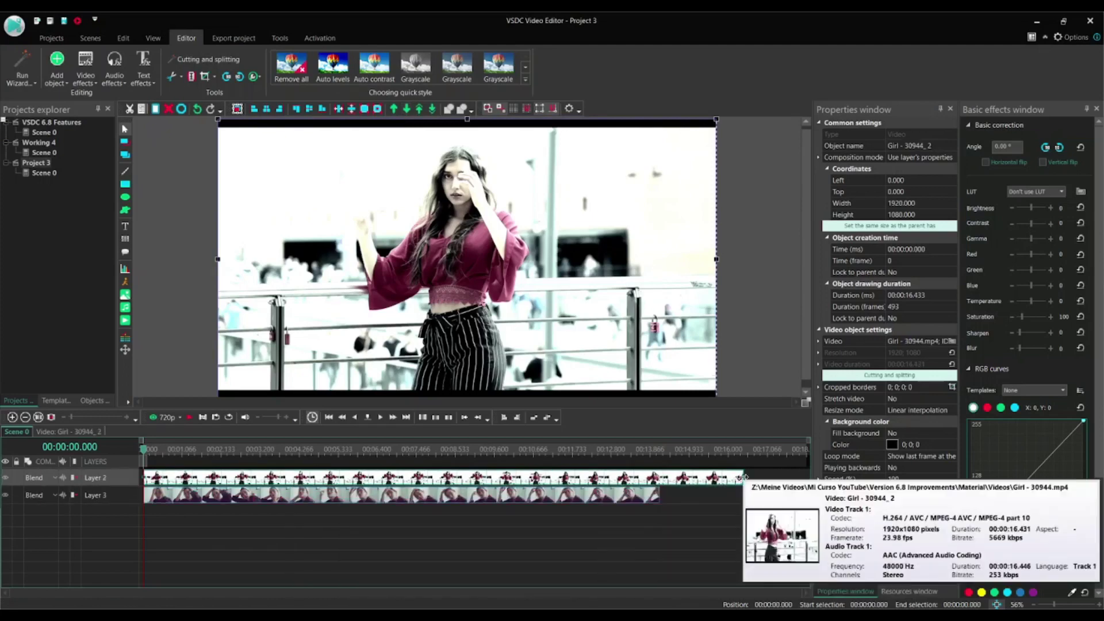
left_click_drag(744, 476, 365, 469)
left_click_drag(659, 495, 397, 497)
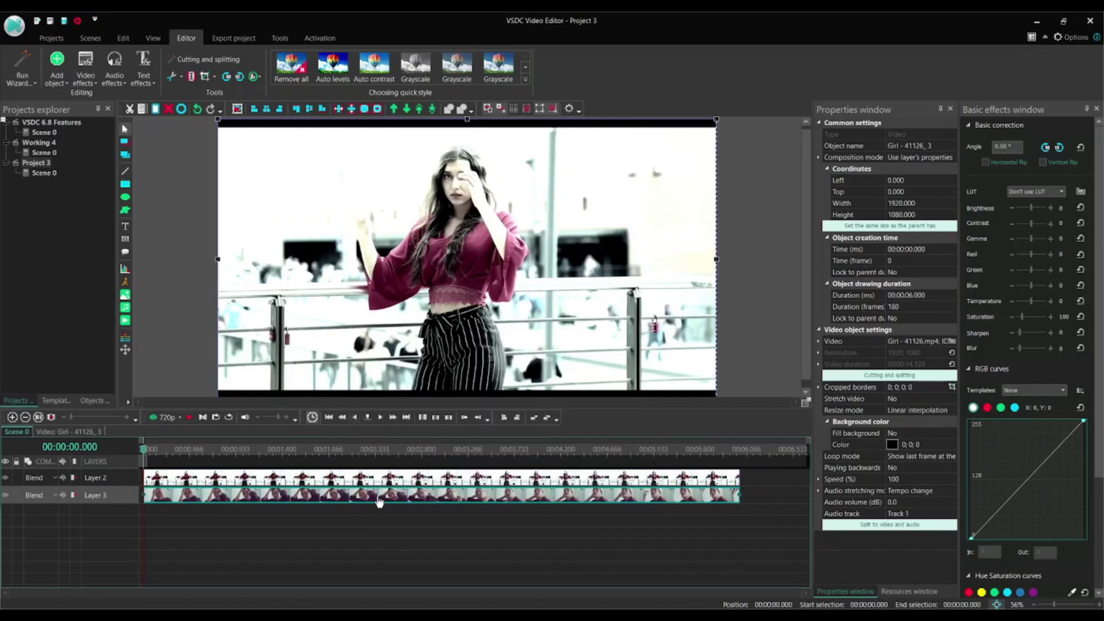
- Shift the Girl - 41126 clip to start at 00:00:03.966 and convert it into a sprite
left_click_drag(379, 502, 524, 496)
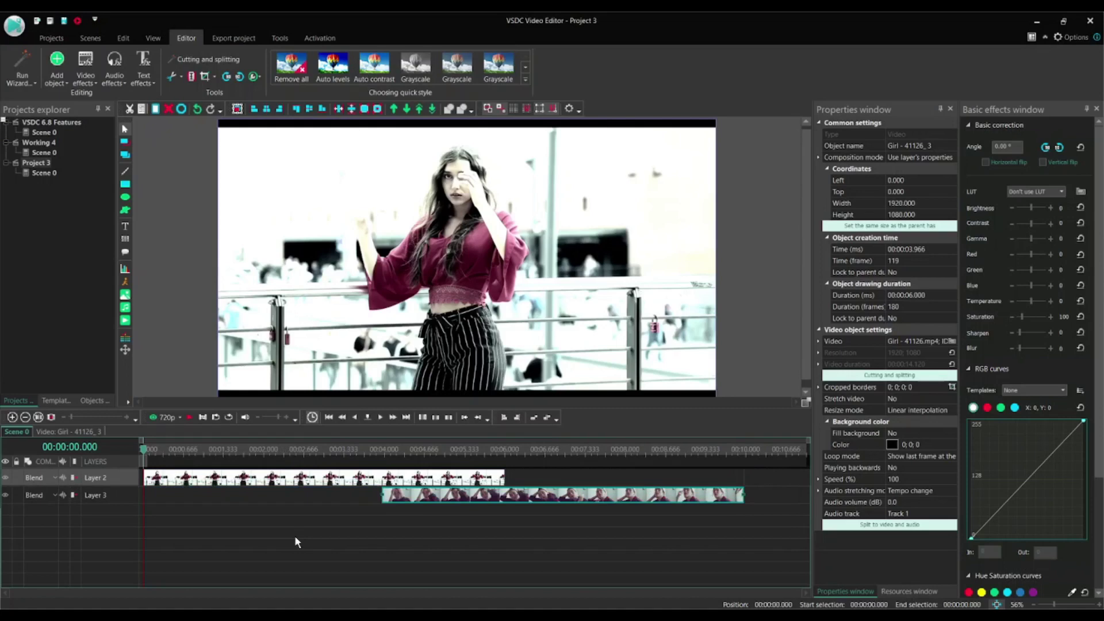
right_click(414, 495)
left_click(465, 364)
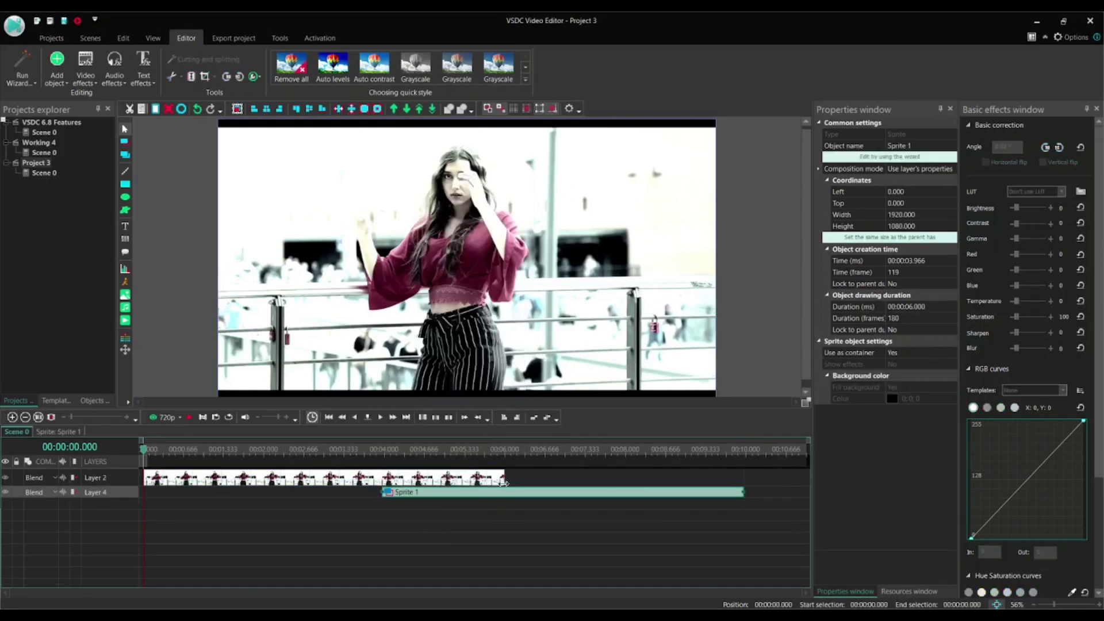
- Configure the sprite with Use as container set to No, Show effects to Yes and Fill background to No
left_click(950, 352)
left_click(953, 353)
left_click(894, 375)
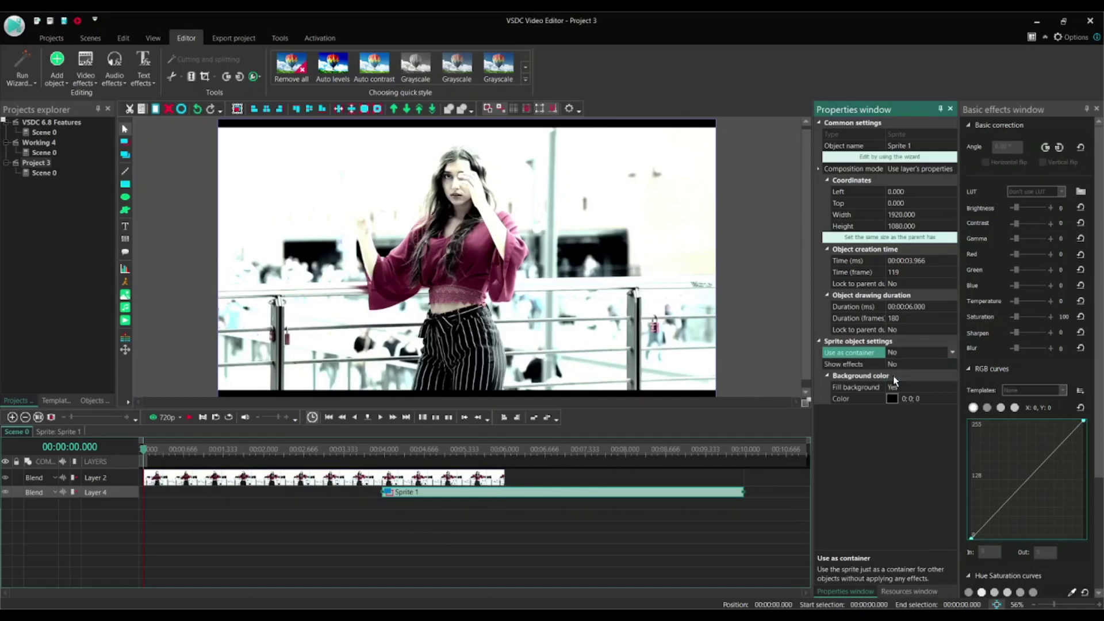
left_click(950, 363)
left_click(953, 363)
left_click(900, 378)
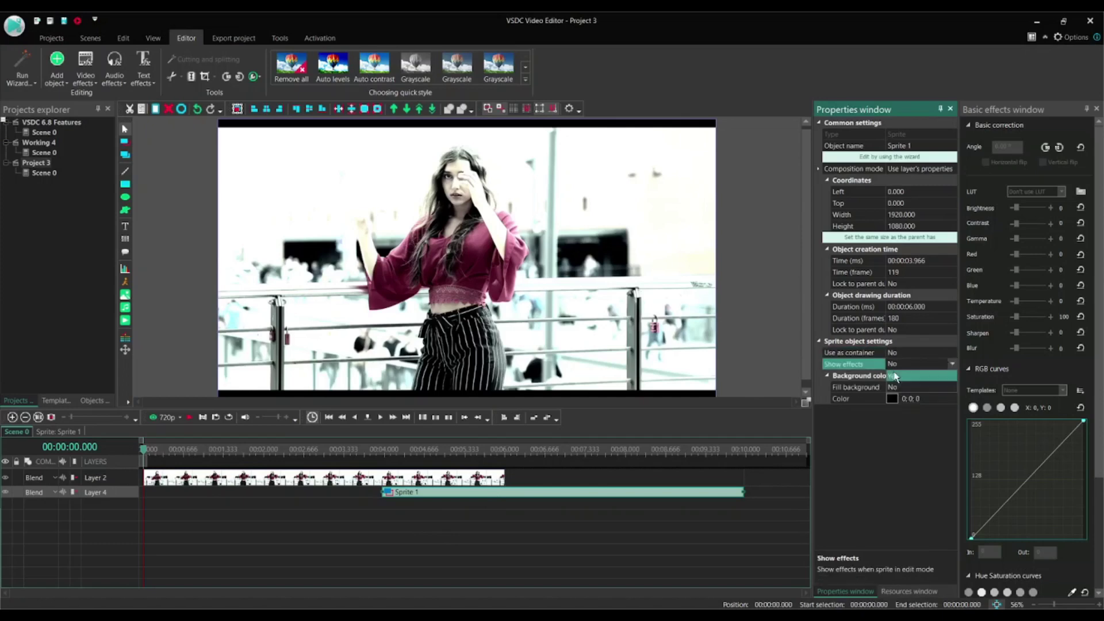
left_click(950, 388)
left_click(952, 389)
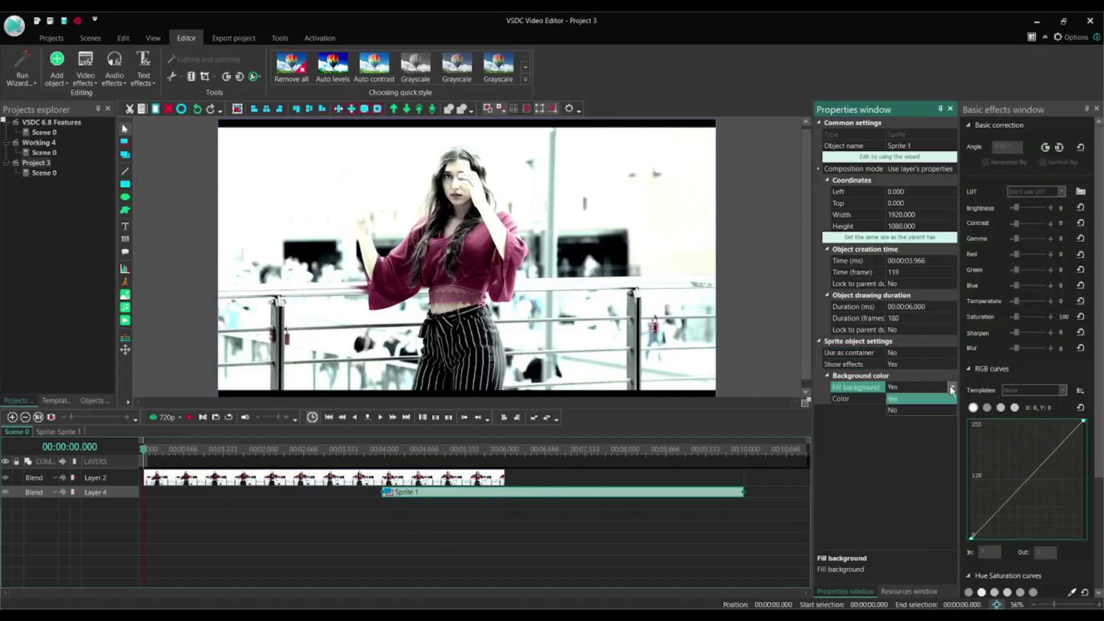
left_click(892, 410)
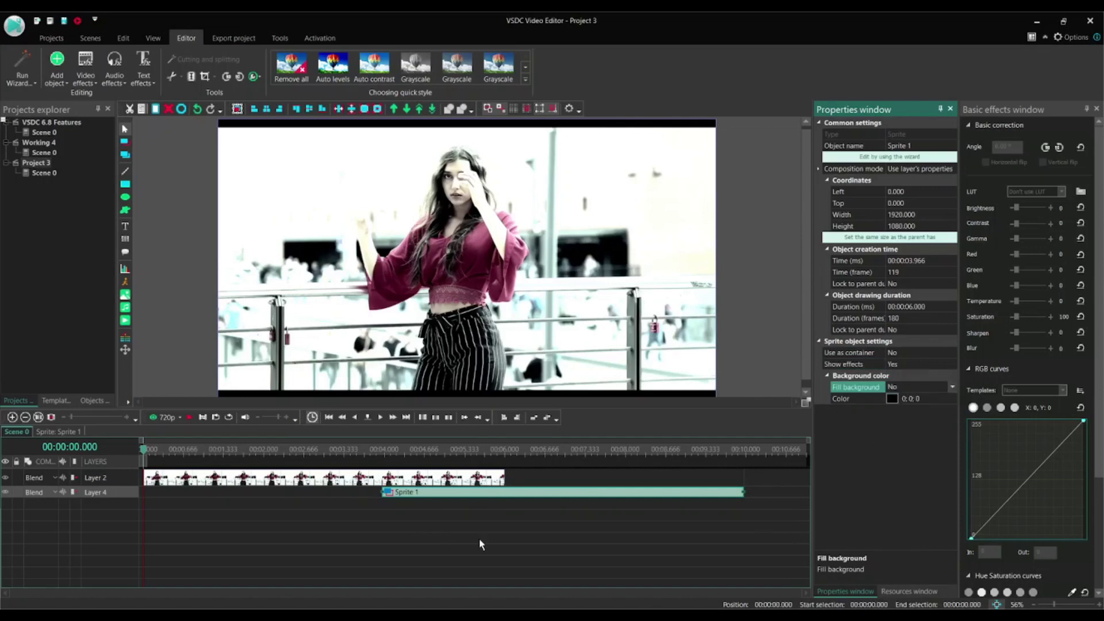
- Add a Paint Brush effect to the Girl - 30944 clip on a new layer, starting at 00:00:03.966
left_click(382, 452)
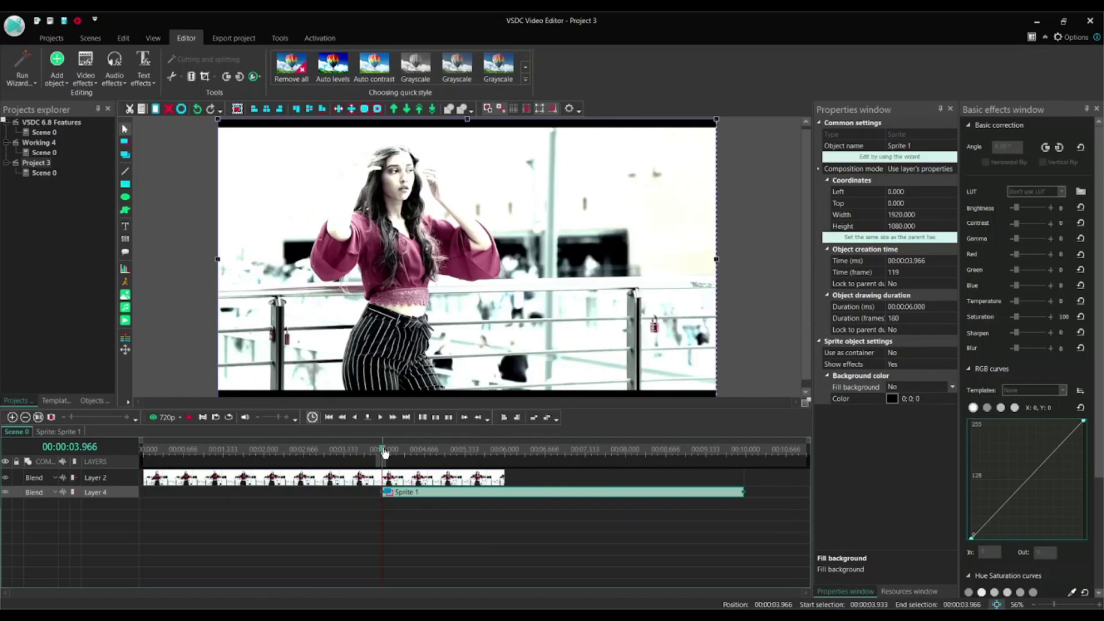
double_click(406, 478)
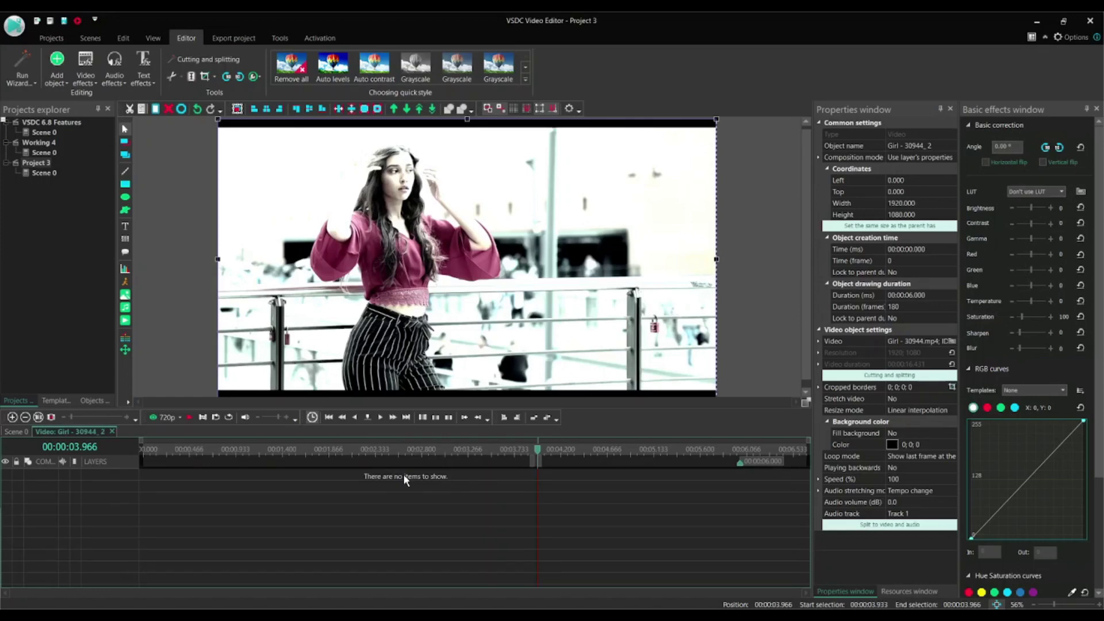
left_click(97, 81)
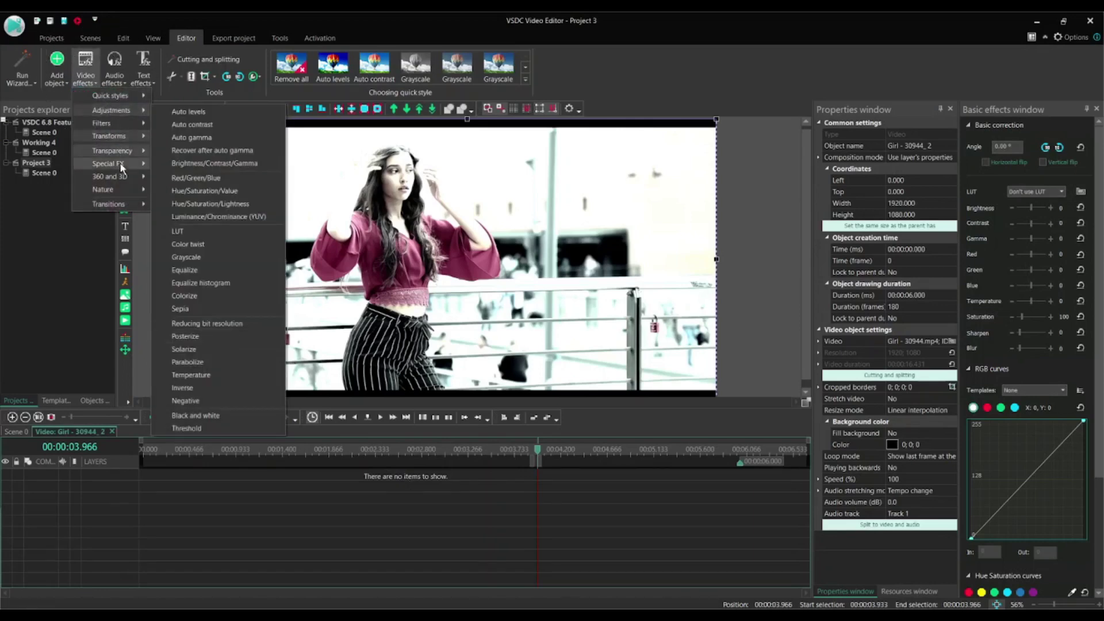
mouse_move(121, 163)
left_click(185, 246)
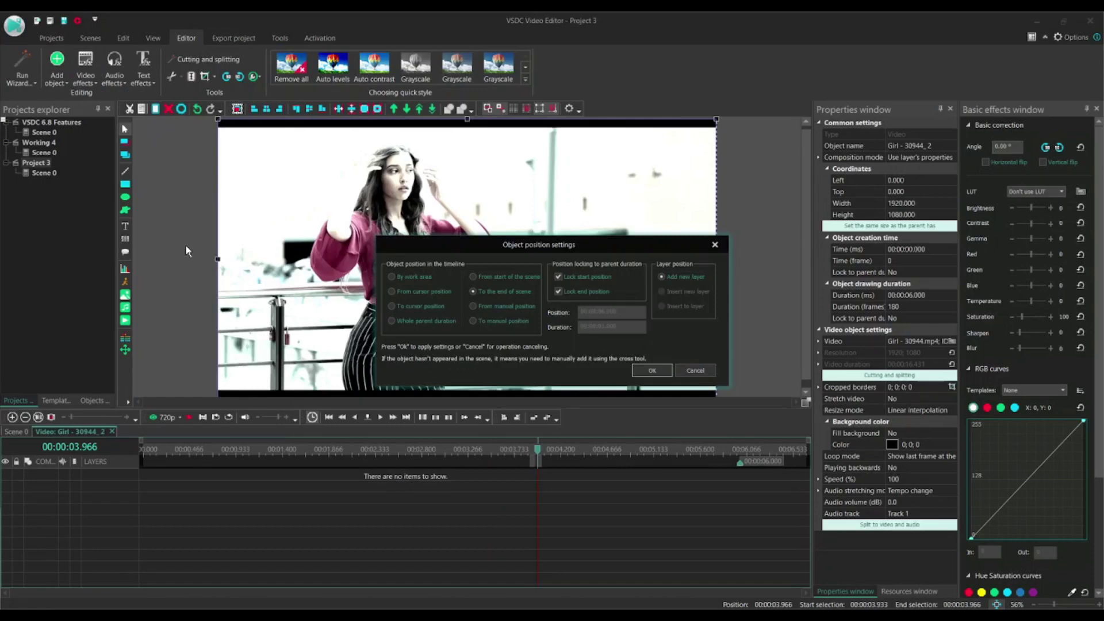
left_click(655, 371)
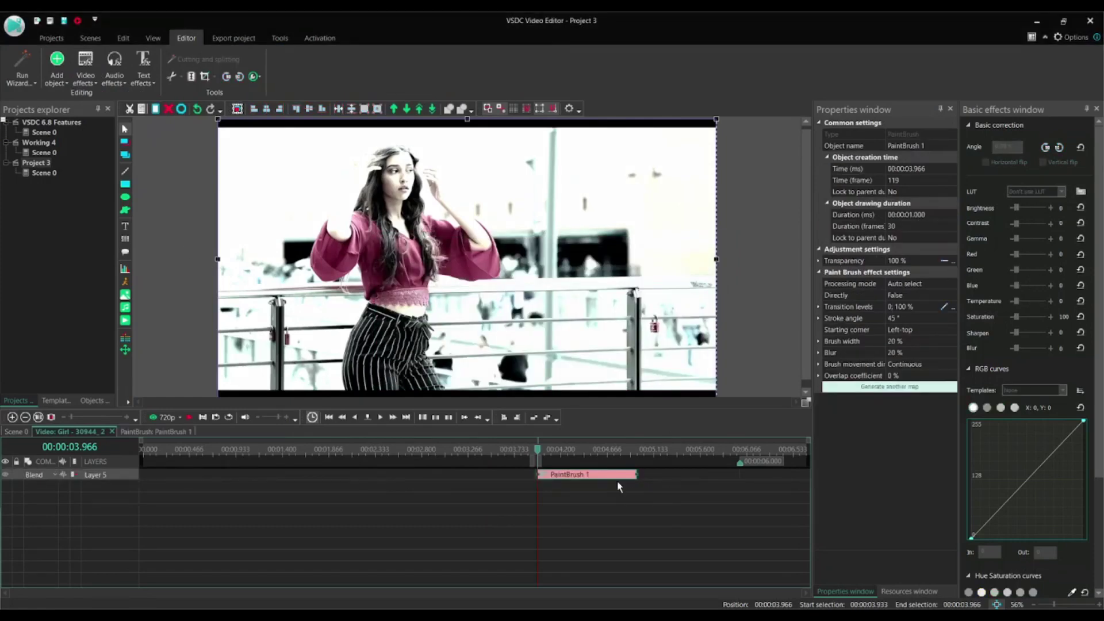
- Extend the Paint Brush effect to the end of the clip, 00:00:02.033 long, and open its transparency graph
left_click_drag(636, 476, 738, 483)
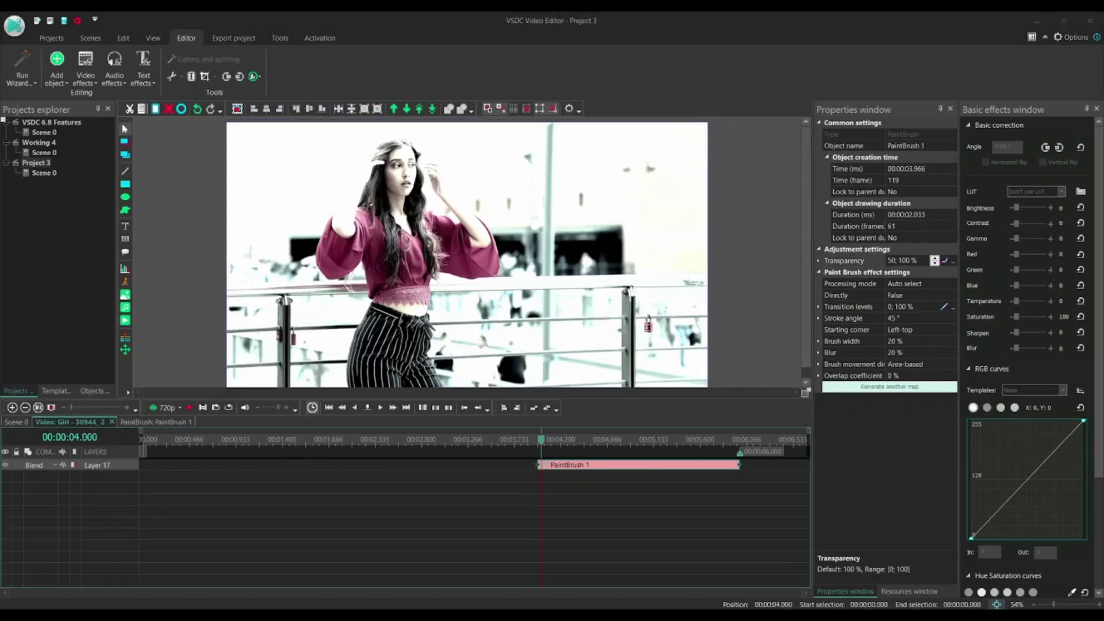
left_click(954, 261)
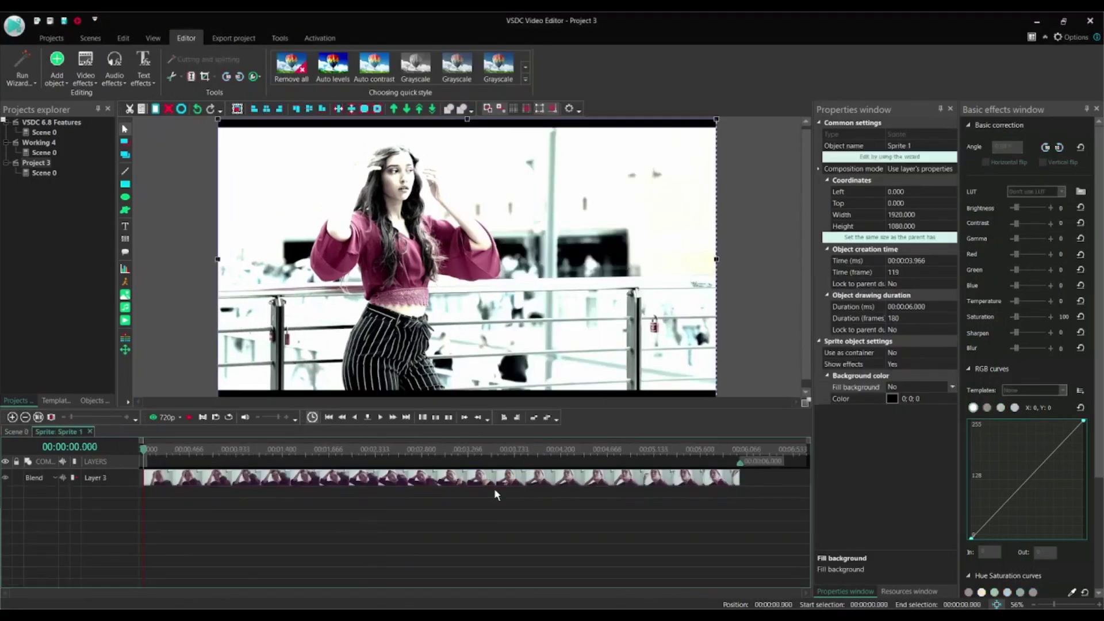
- Draw a rectangle of about 1290 by 620 inside Sprite 1, from 00:00:00.000 on a new layer, lasting 3 seconds
left_click(124, 184)
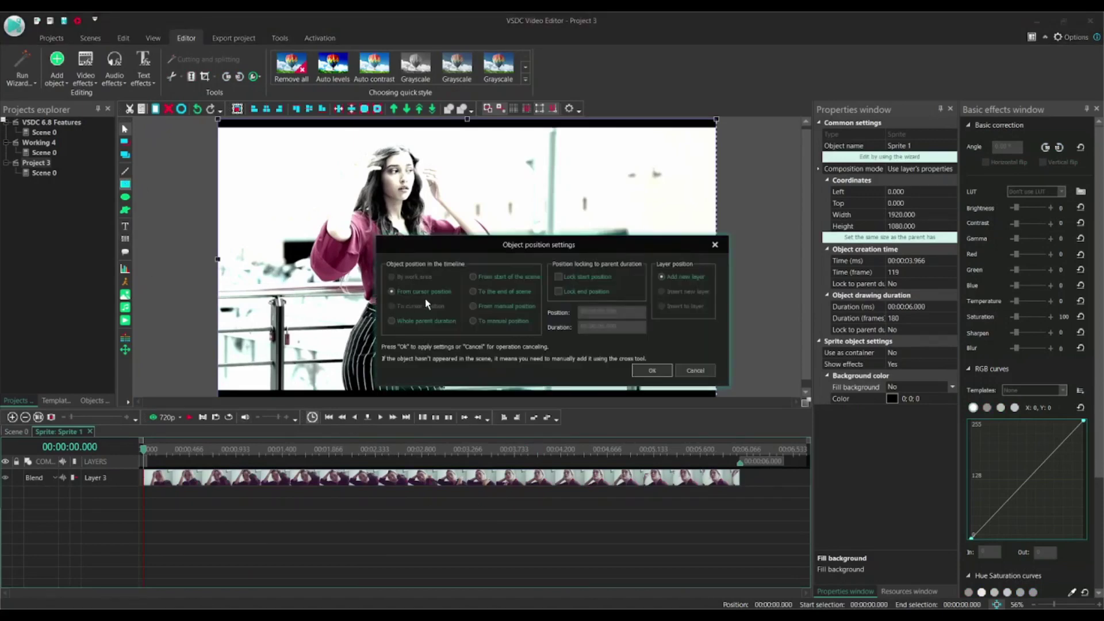
left_click(652, 370)
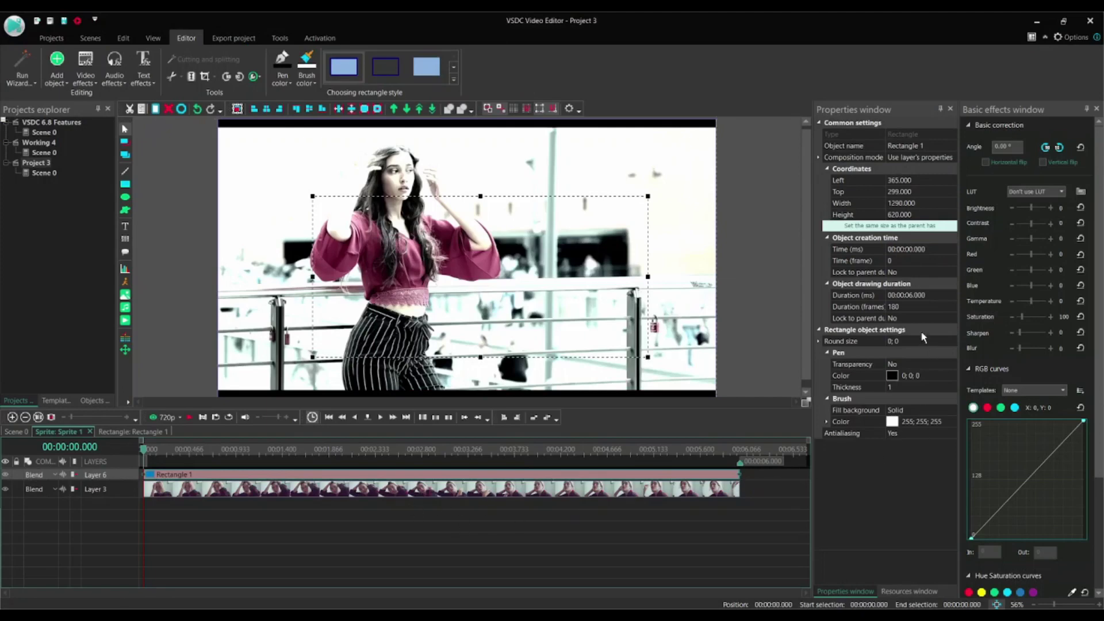
left_click(912, 295)
type("3")
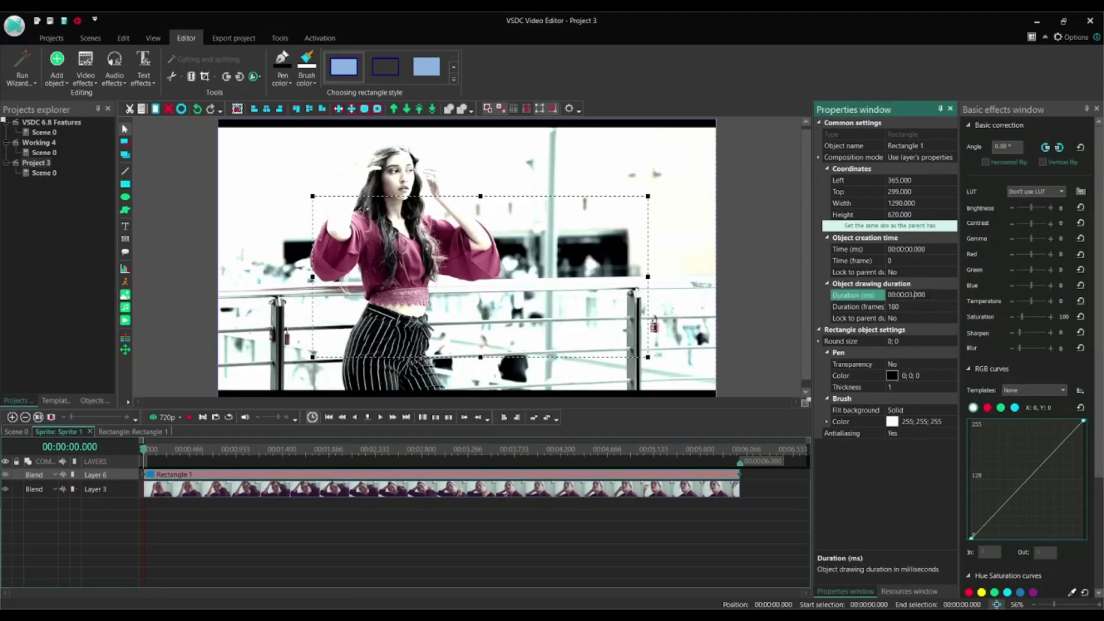
left_click(300, 478)
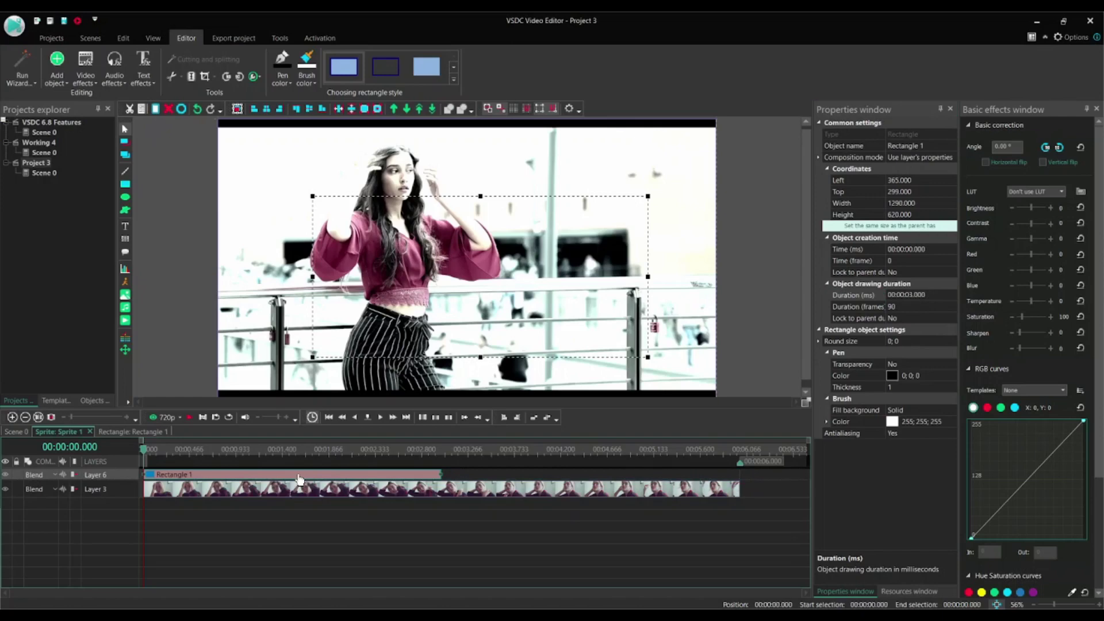
- Match the rectangle to the parent's size and set its brush color to yellow (255; 255; 0)
left_click(889, 226)
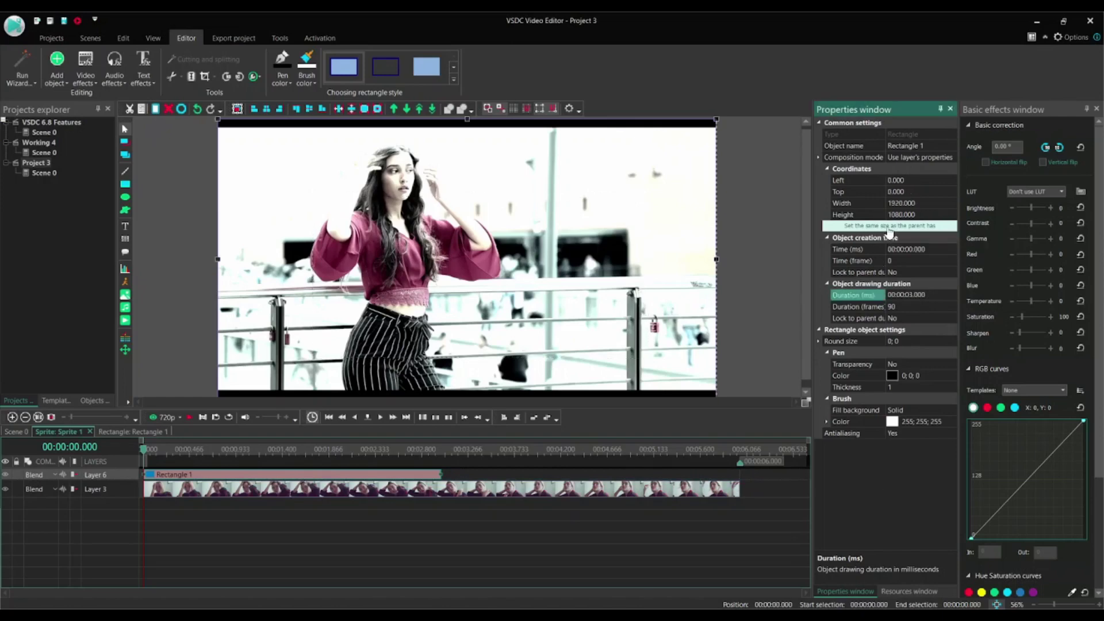
left_click(909, 422)
left_click(561, 270)
left_click(612, 242)
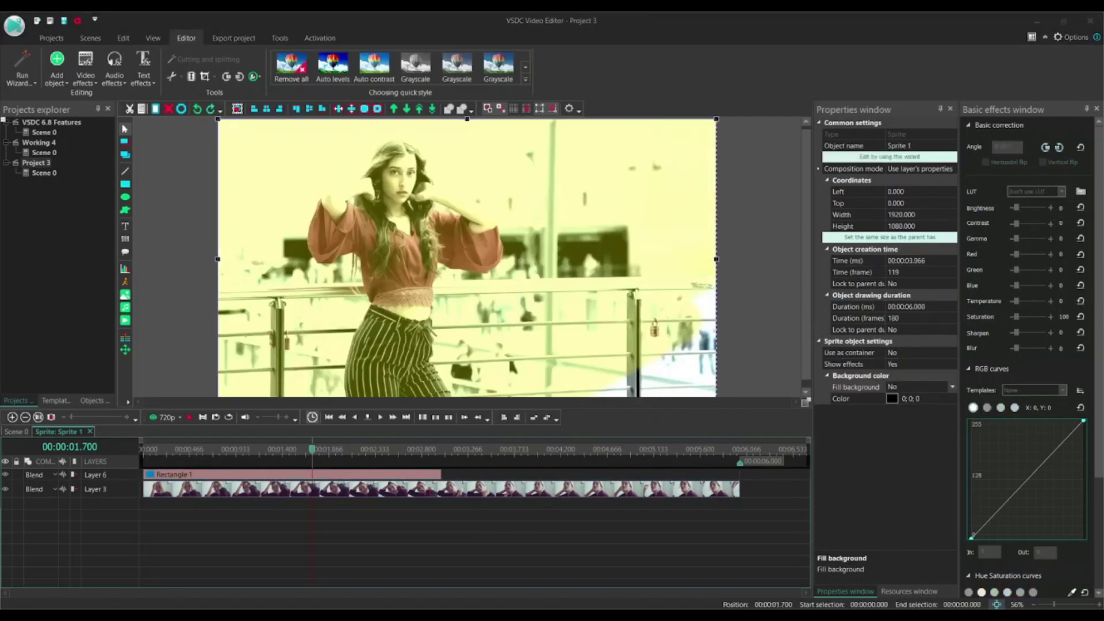
- Paste the copied PRETTY GIRL text object inside the rectangle's own timeline
double_click(260, 475)
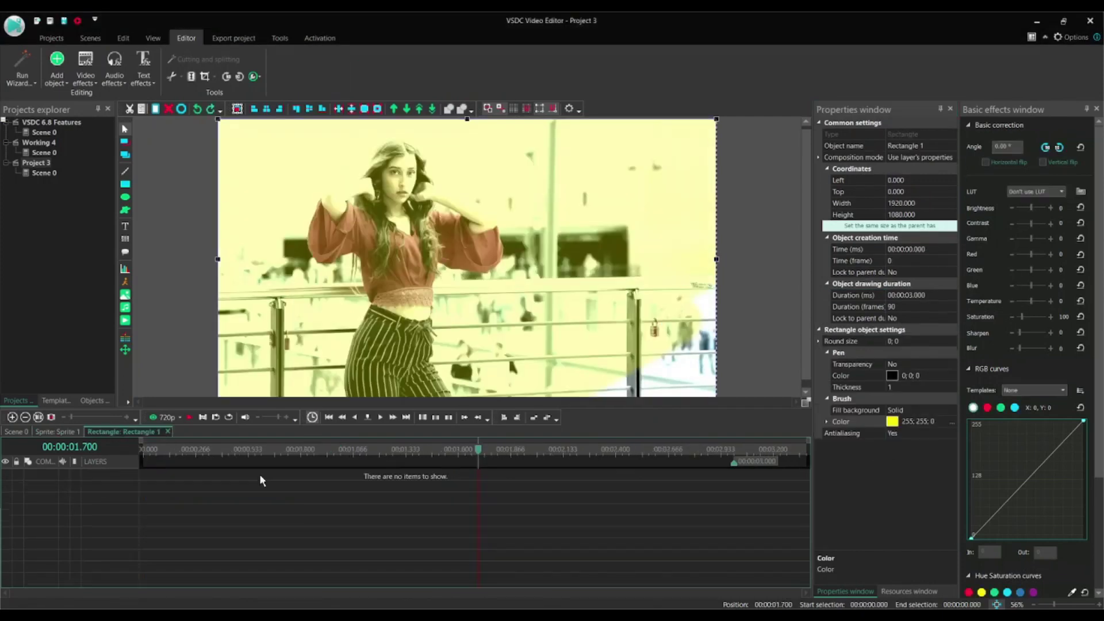
key("ctrl+v")
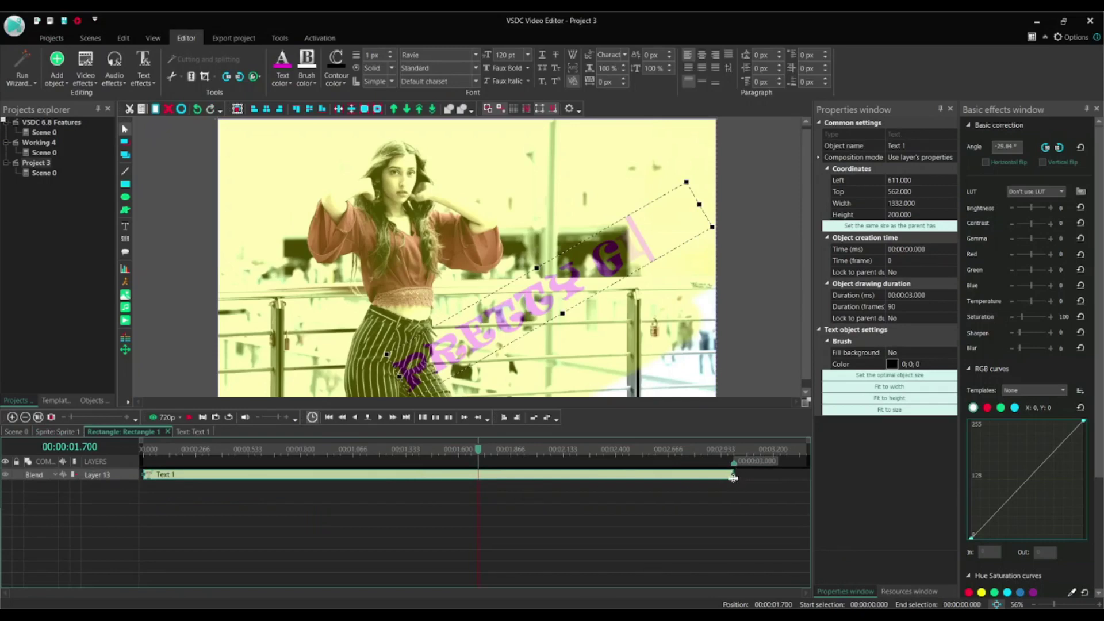
- Move the scene cursor to the end of Girl - 30944 at 00:00:06.000 and apply a Paint Brush effect there to the rectangle in Sprite 1
left_click(17, 432)
left_click(459, 480)
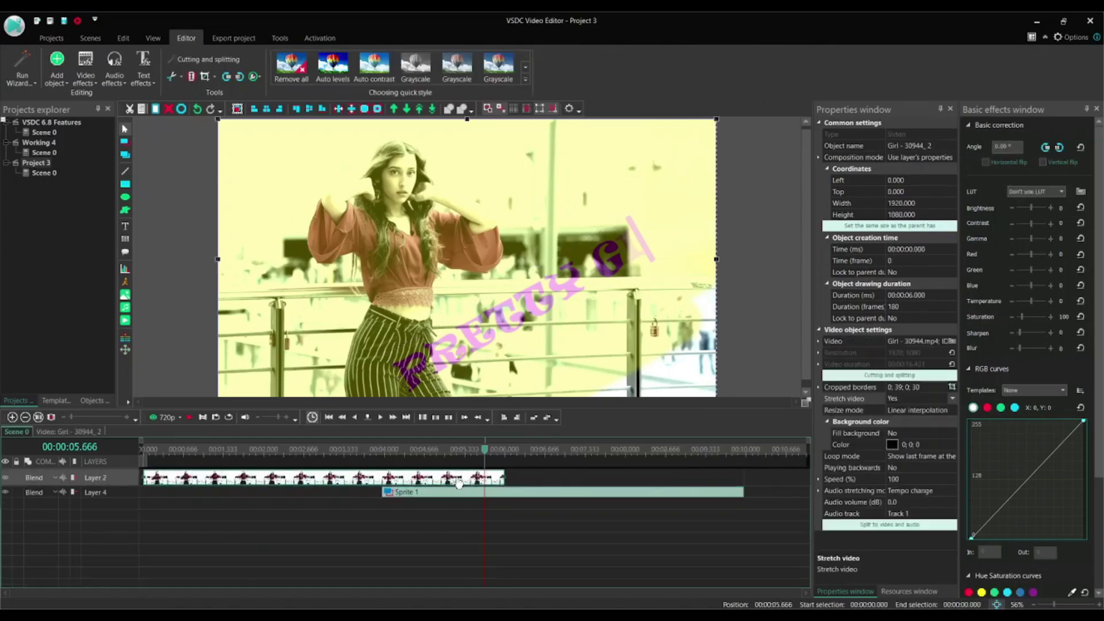
left_click(407, 418)
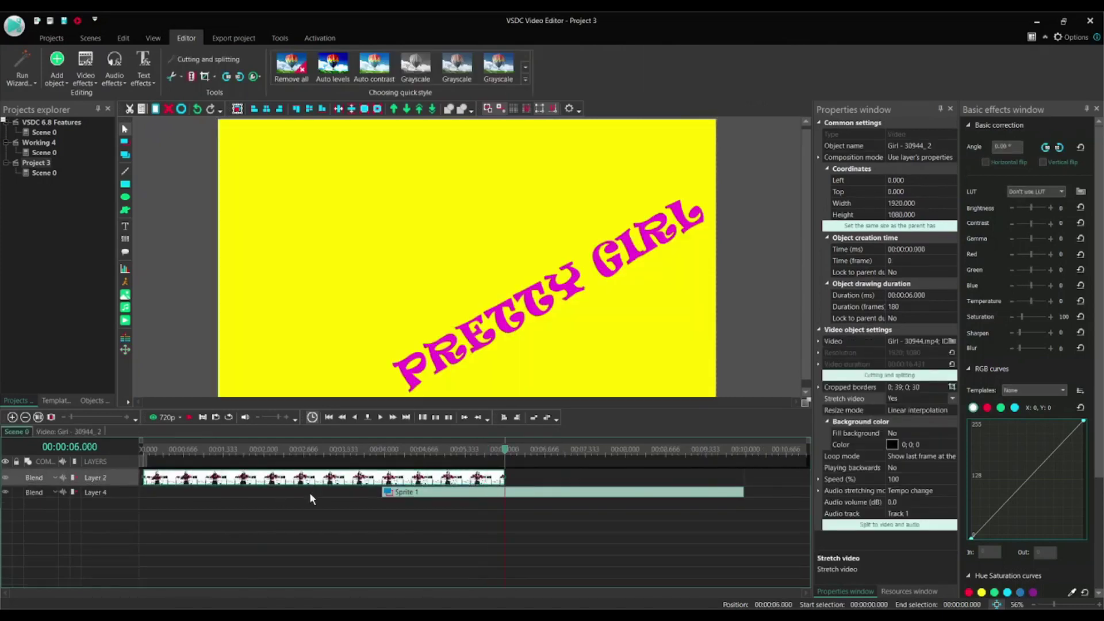
double_click(524, 493)
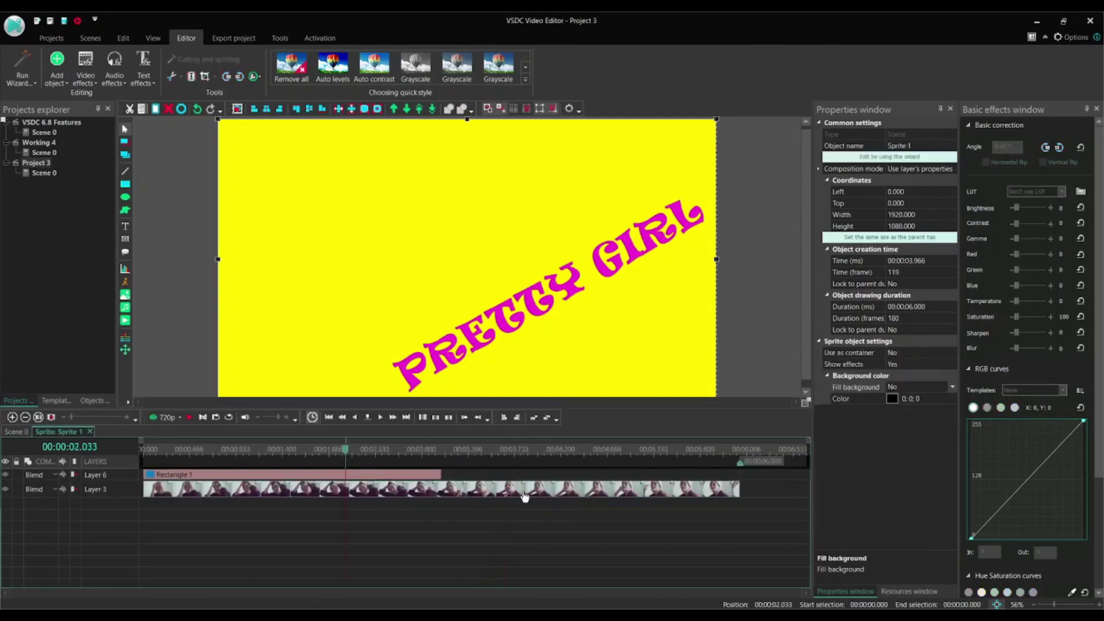
left_click(327, 476)
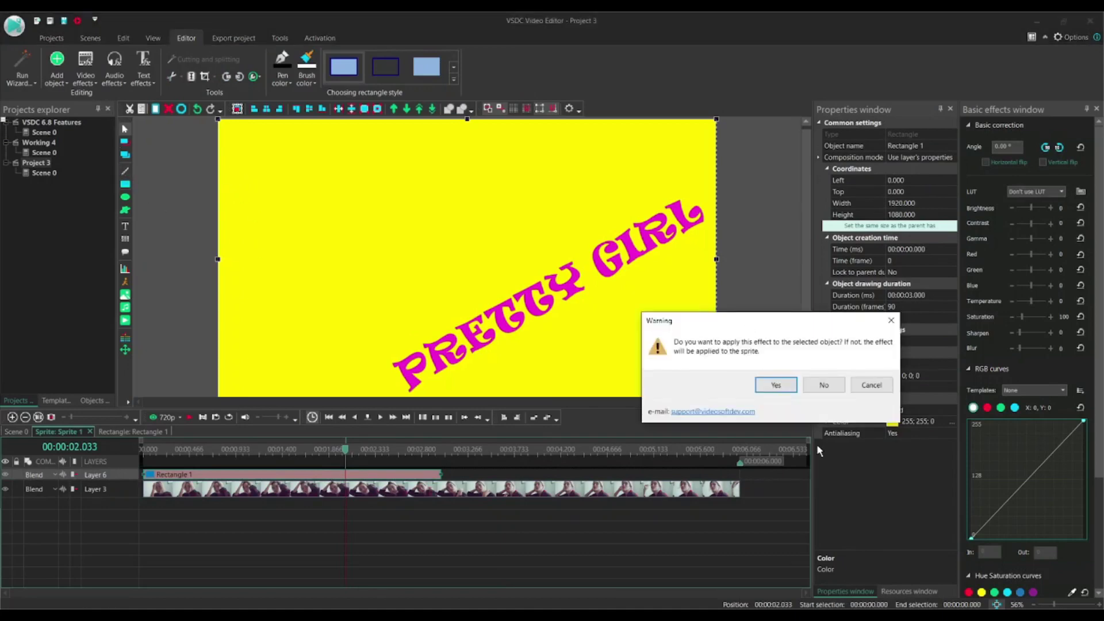
left_click(776, 385)
left_click(653, 371)
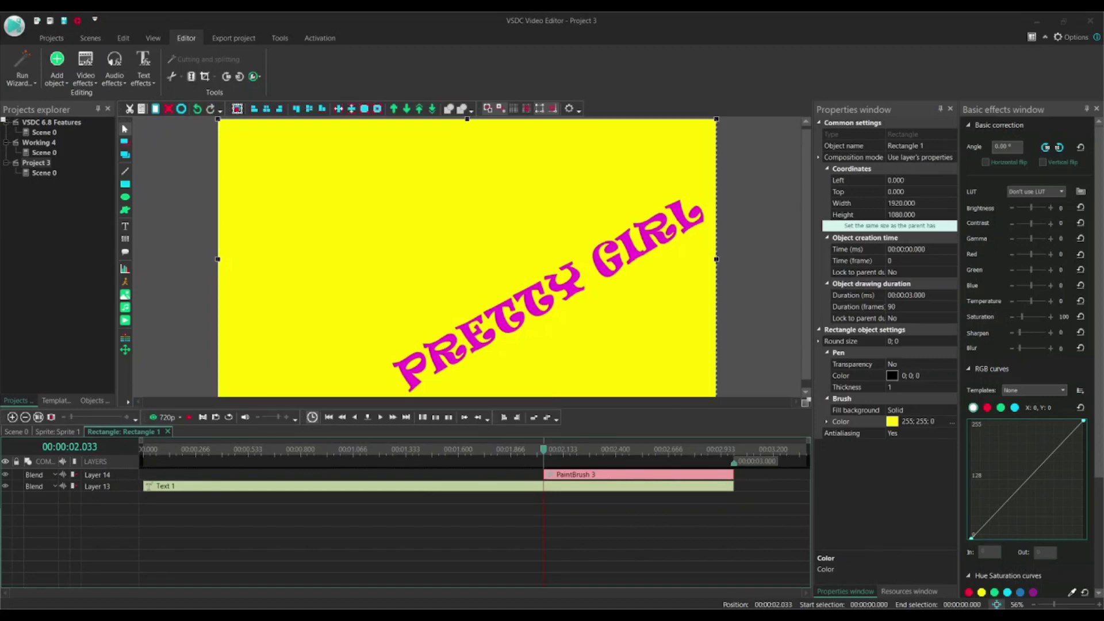
- Add a custom transparency effect to the rectangle from the cursor position, 00:00:02.033, and move it beneath Text 1 in the layer order
left_click(95, 81)
mouse_move(115, 151)
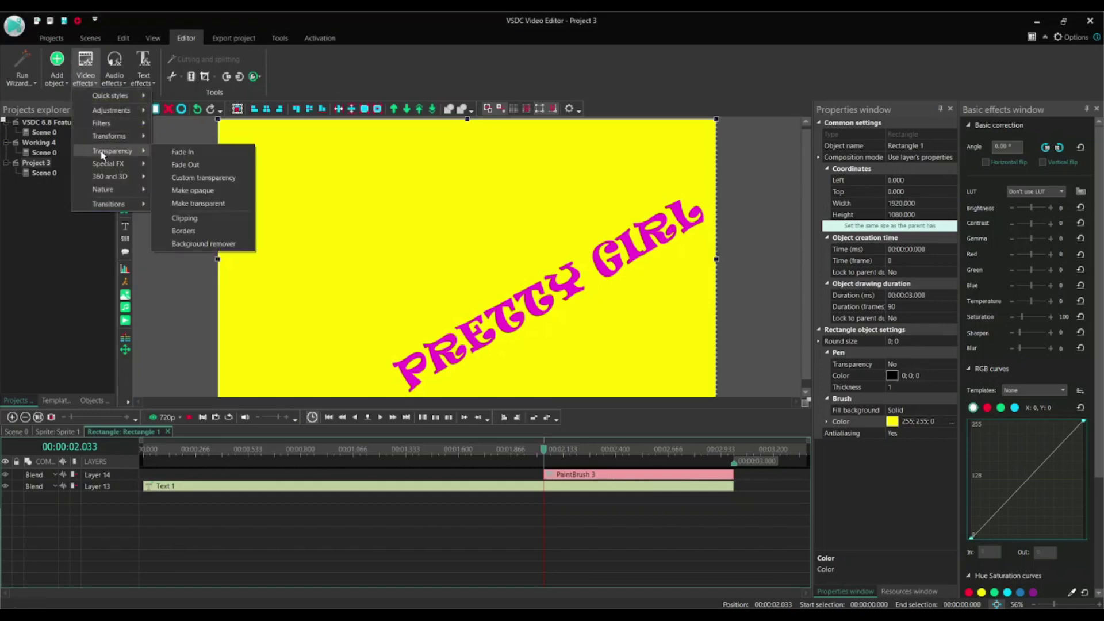
left_click(189, 177)
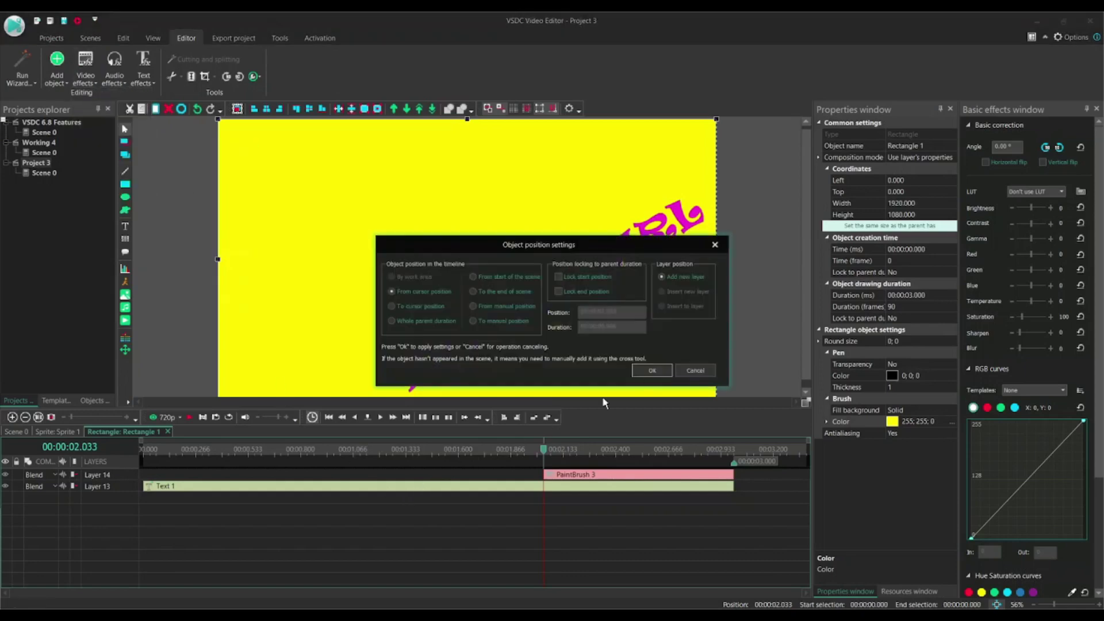
left_click(652, 371)
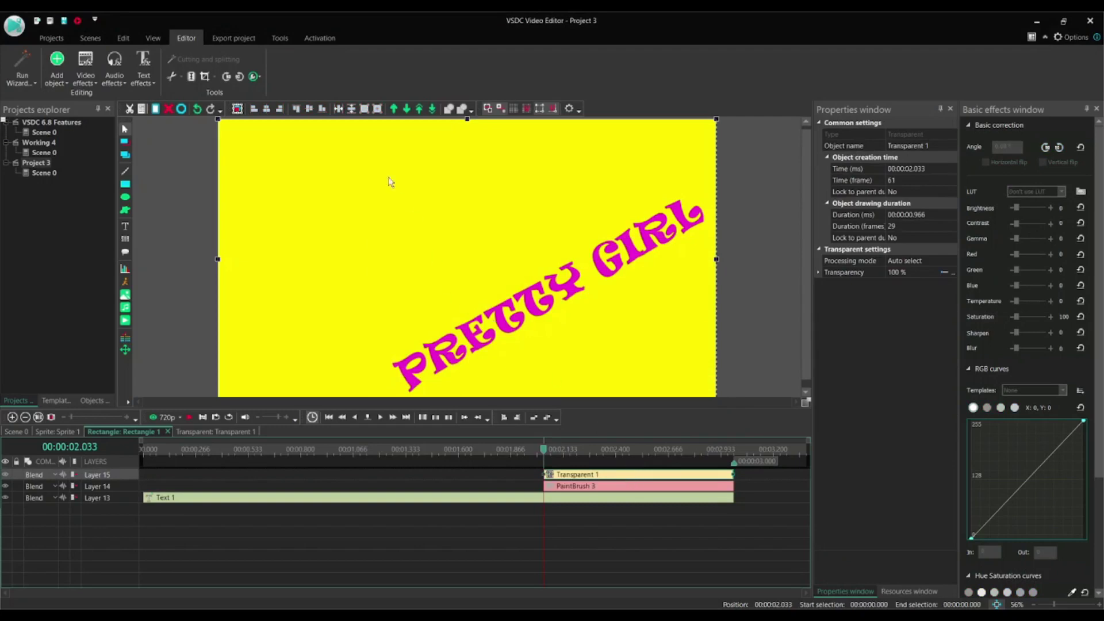
left_click(407, 109)
left_click(407, 109)
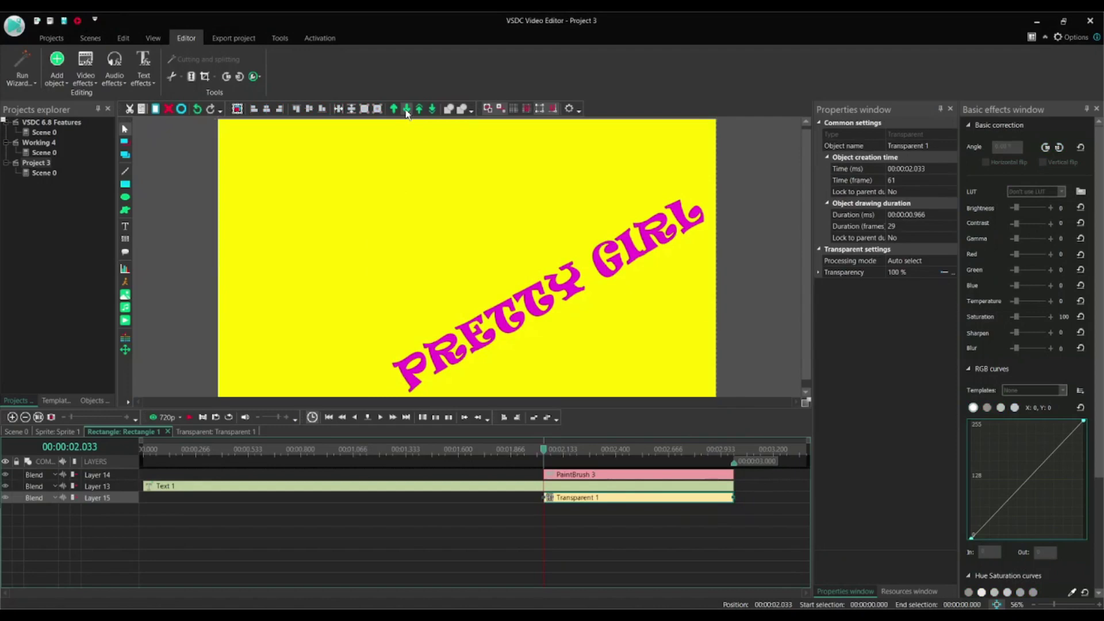
- Set the Transparent effect's transparency to 100; 1 % and open its transparency graph
left_click(915, 272)
mouse_move(520, 617)
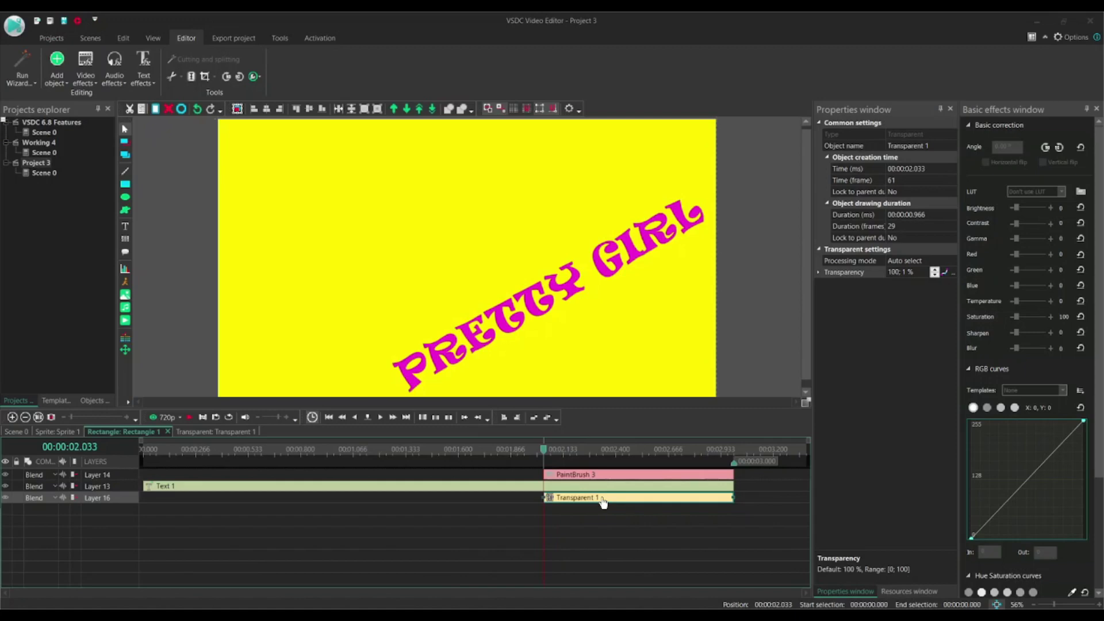
left_click(953, 272)
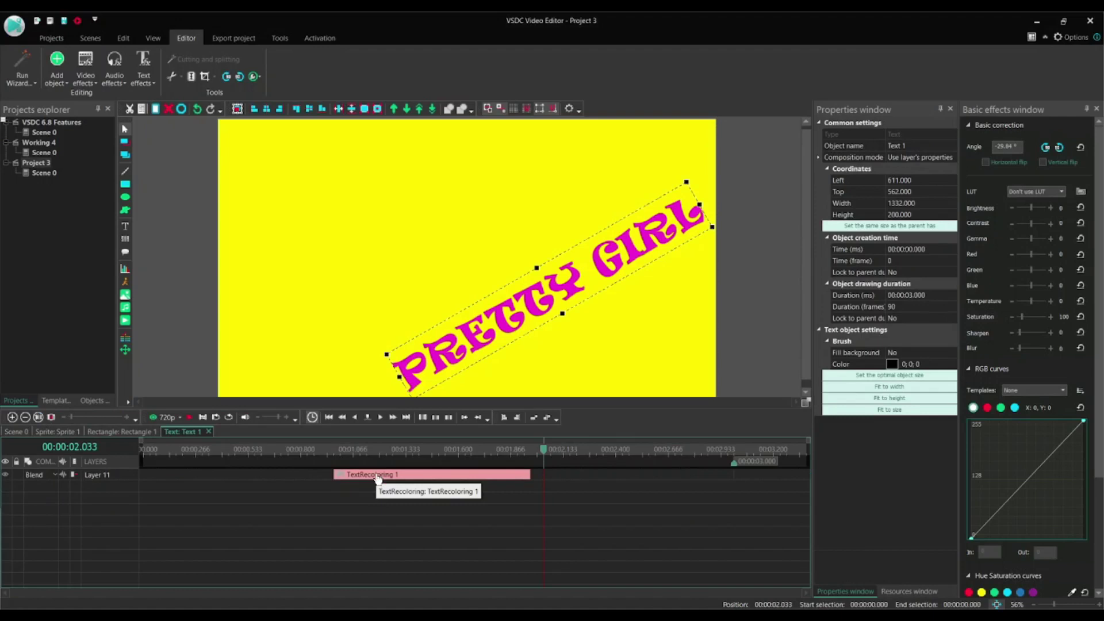
- Locate Recoloring among the text effects and select the existing recoloring effect on the PRETTY GIRL text
left_click(144, 80)
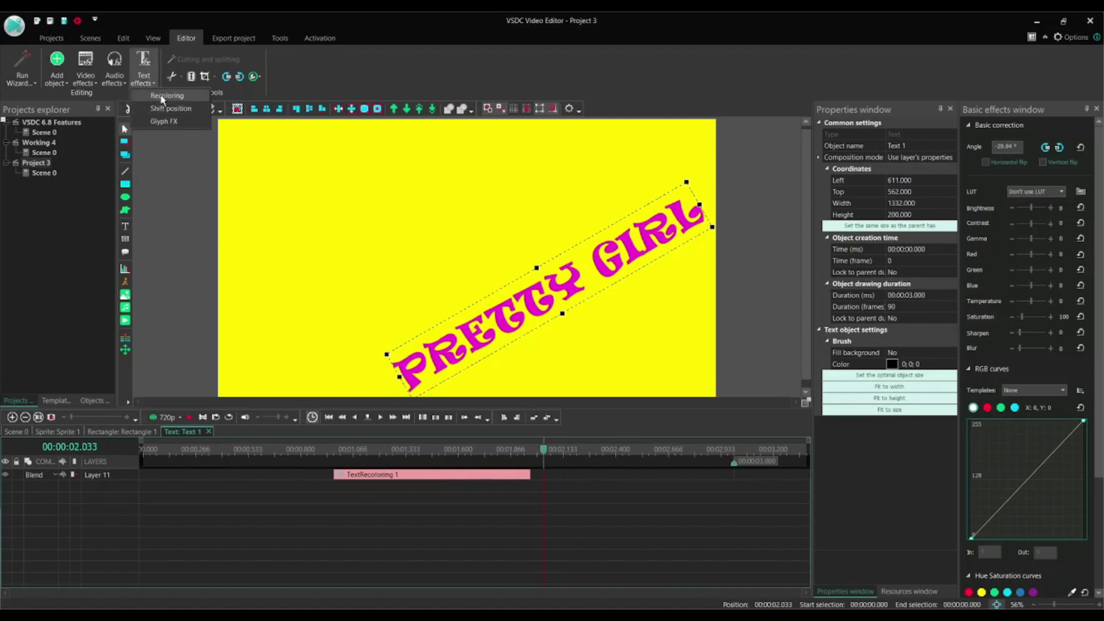
left_click(400, 477)
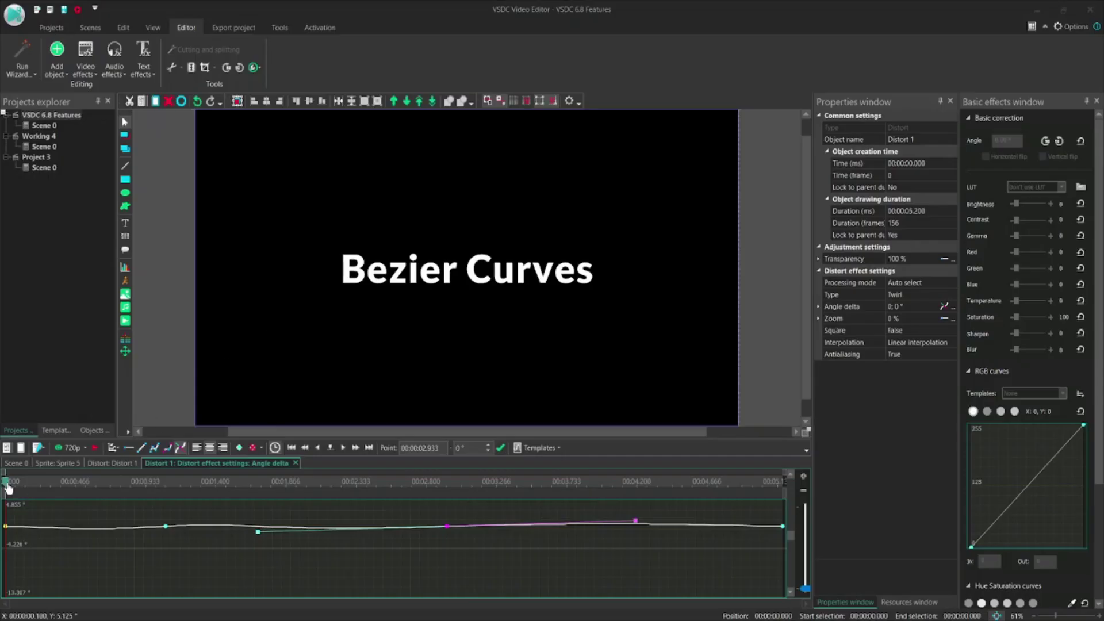
- Preview the Distort effect at 00:00:03.133 and slightly lower the Bezier handle of the Angle delta curve's point at 00:00:02.933
left_click(477, 482)
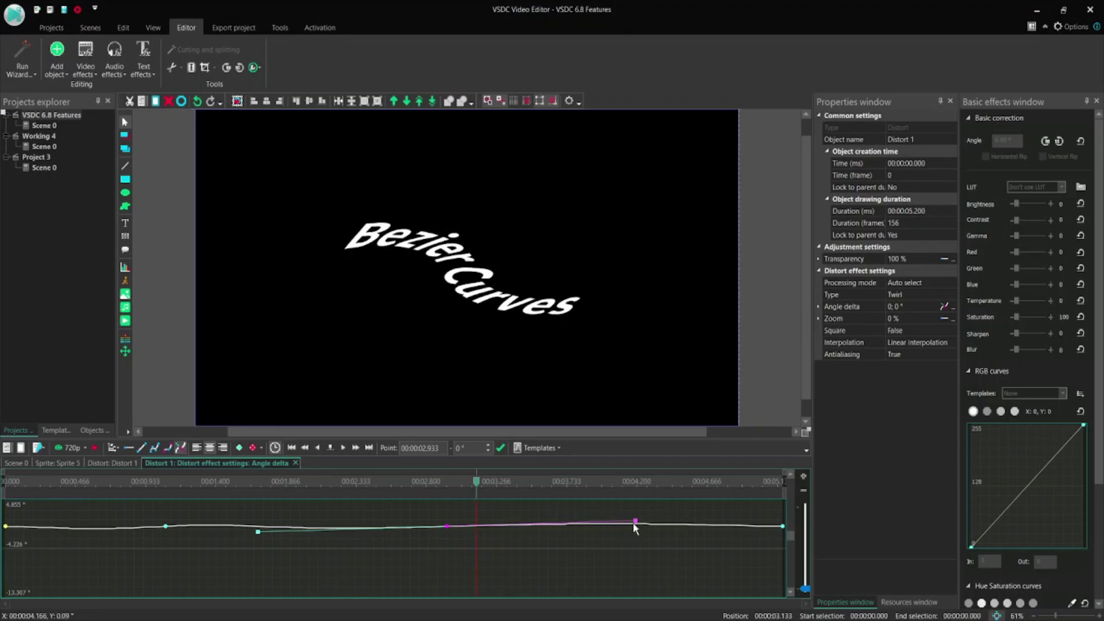
left_click_drag(637, 524, 644, 530)
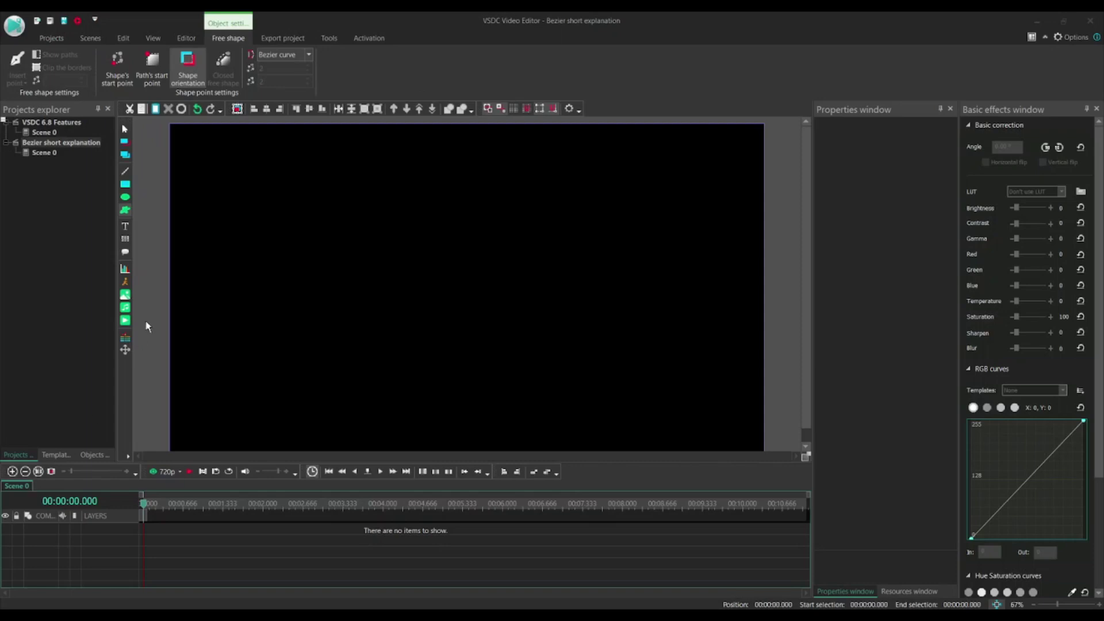
- Add a free shape in the Bezier short explanation project and draw it with two Bezier points, about 471 by 98
right_click(125, 211)
left_click(173, 263)
left_click(648, 380)
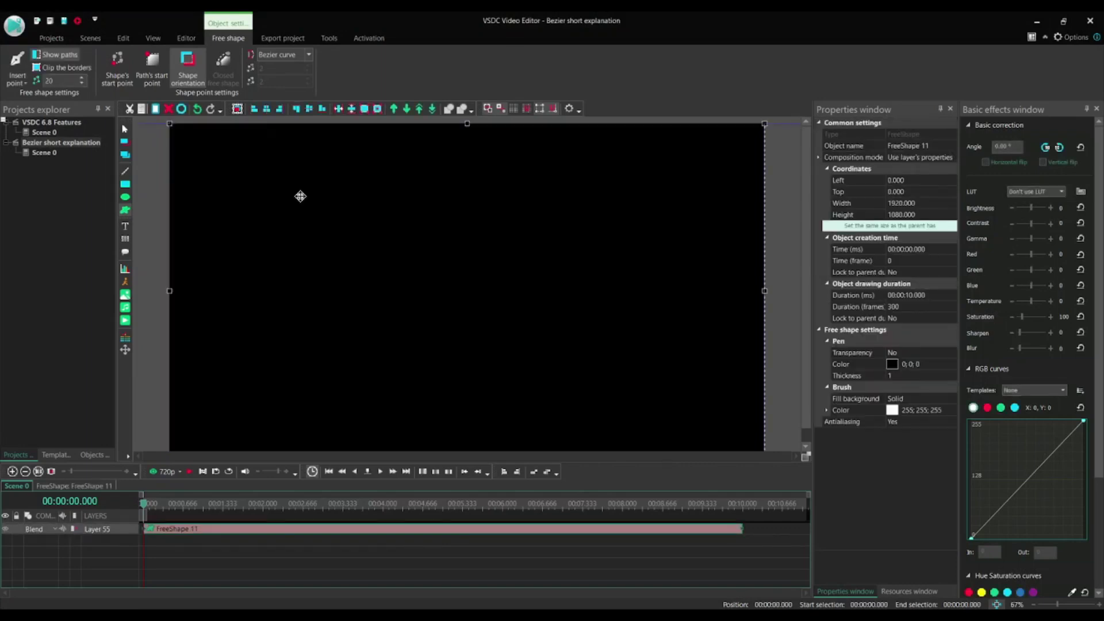
left_click_drag(300, 196, 326, 216)
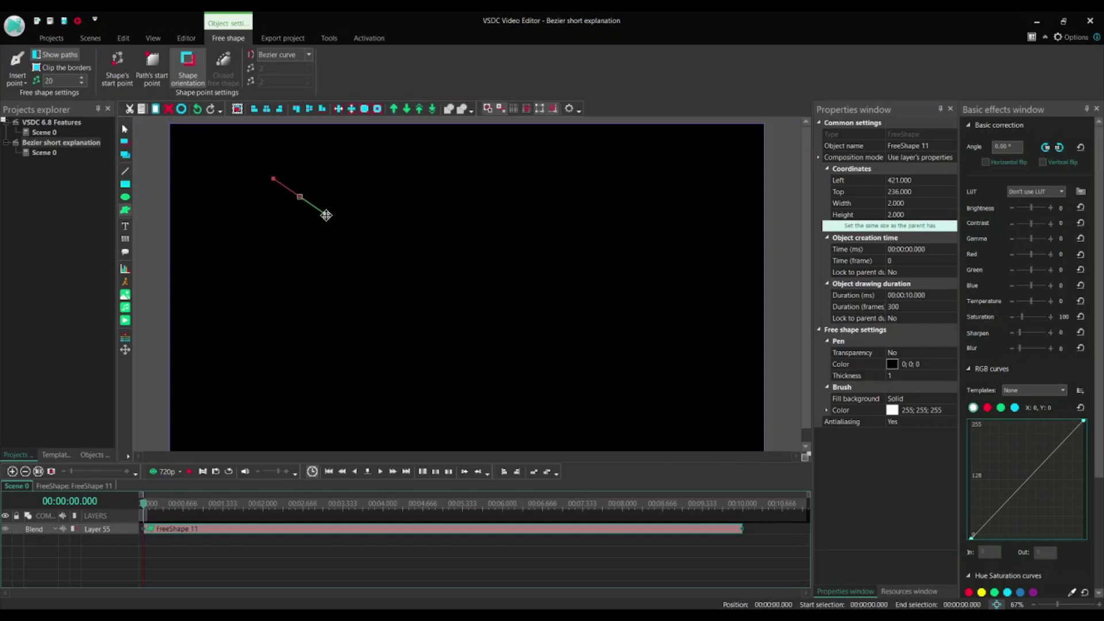
mouse_move(326, 215)
left_mouse_down()
mouse_move(363, 235)
mouse_move(337, 209)
mouse_move(334, 219)
left_mouse_up()
left_click(446, 177)
left_click_drag(446, 177, 486, 148)
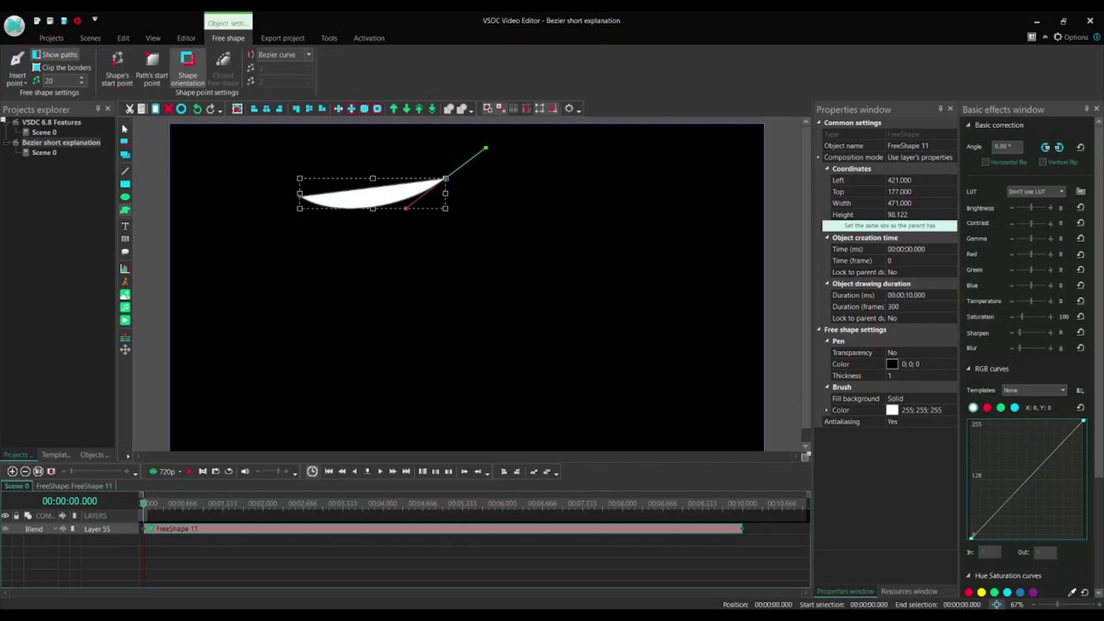
- Shorten the Bezier handle at the free shape's right point, and adjust the handle at its left point
left_click_drag(486, 147, 459, 163)
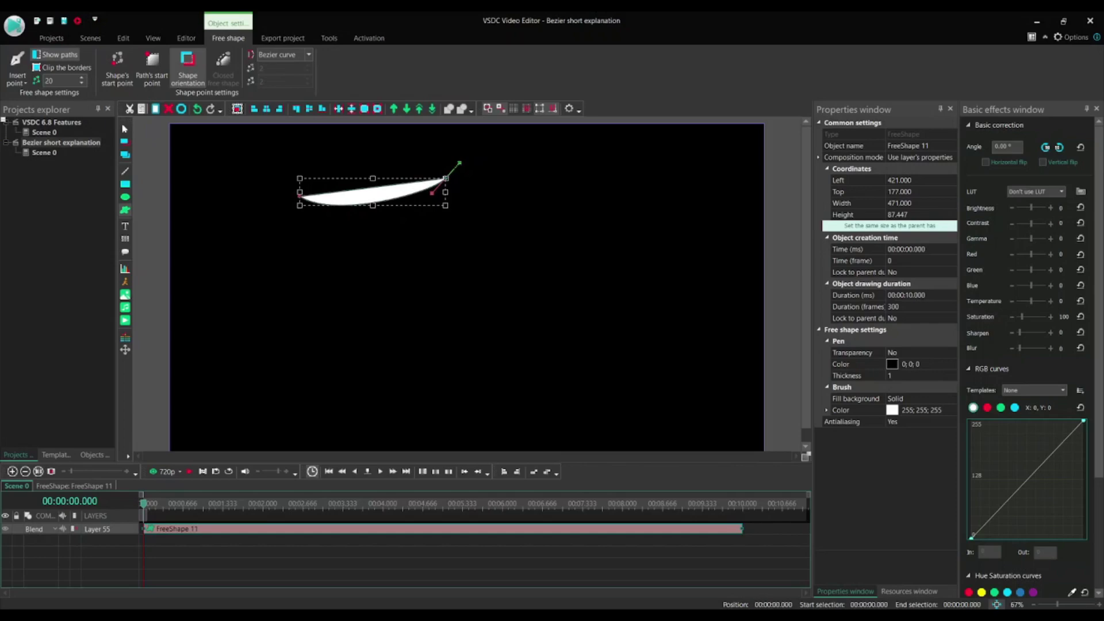
left_click(300, 194)
left_click_drag(266, 173, 296, 185)
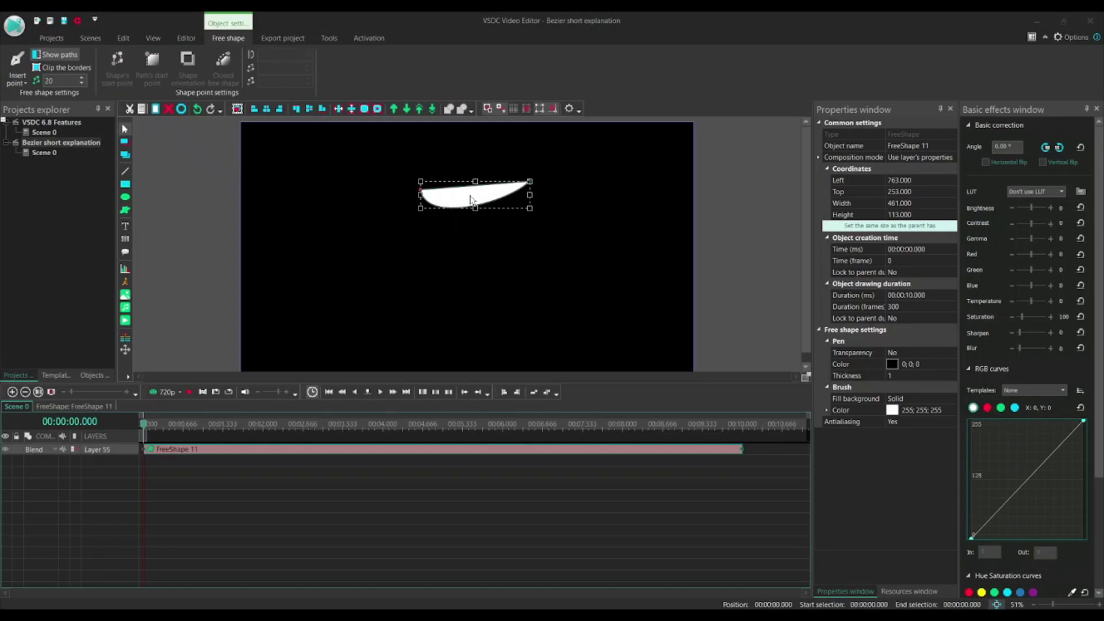
- Move the free shape to left 668, top 397 and enlarge it to about 488 by 333
left_click_drag(471, 200, 448, 234)
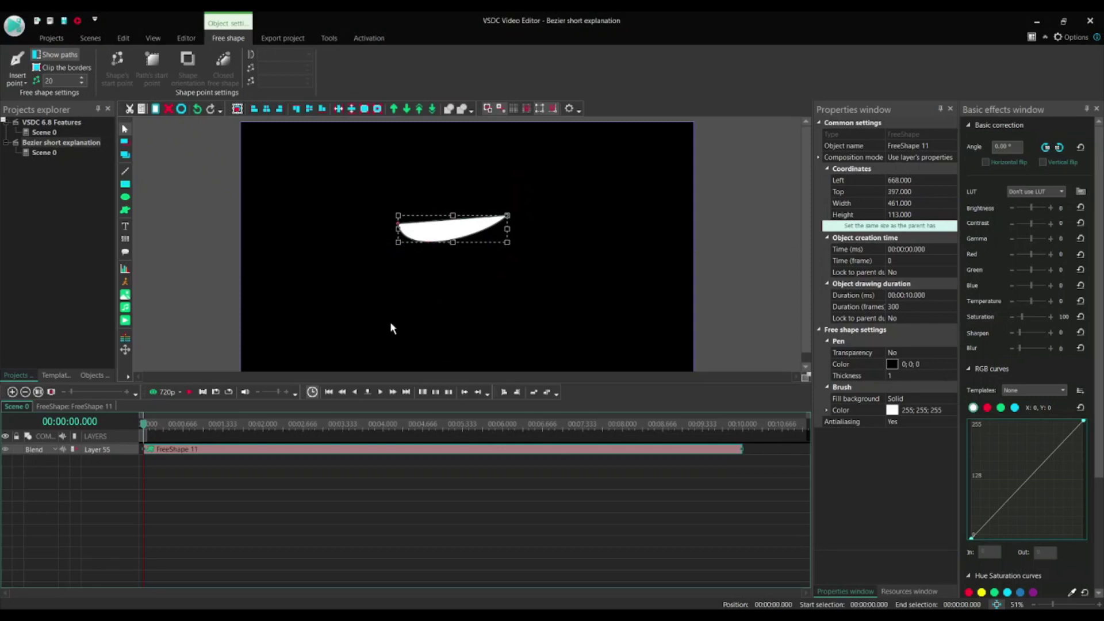
left_click_drag(507, 242, 514, 294)
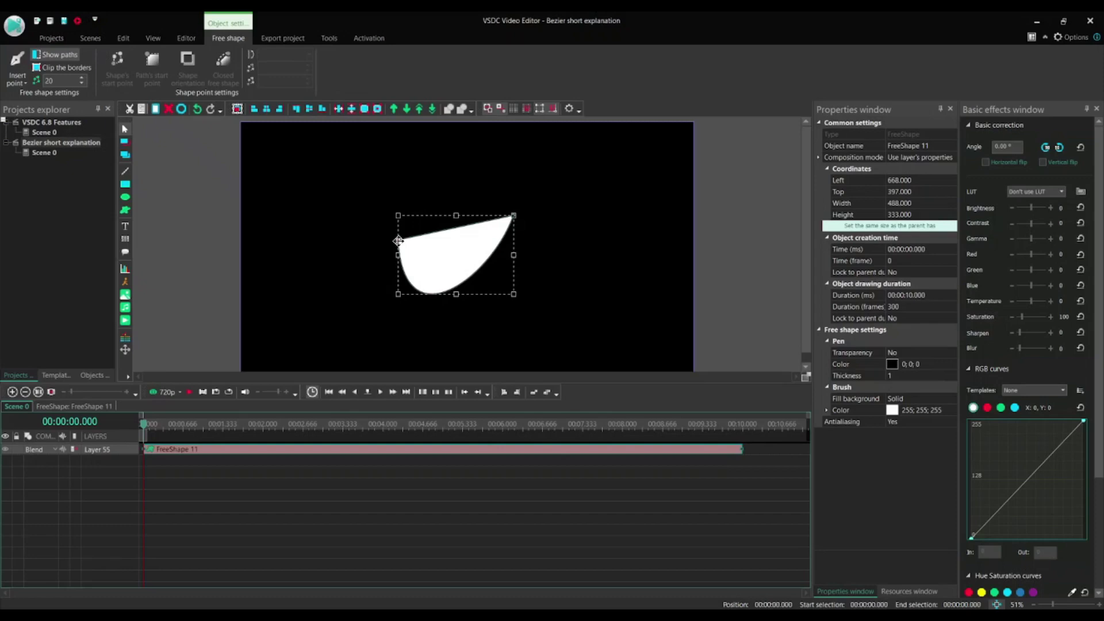
- Move the free shape's left point slightly outward and shorten its Bezier handle
left_click_drag(398, 240, 382, 237)
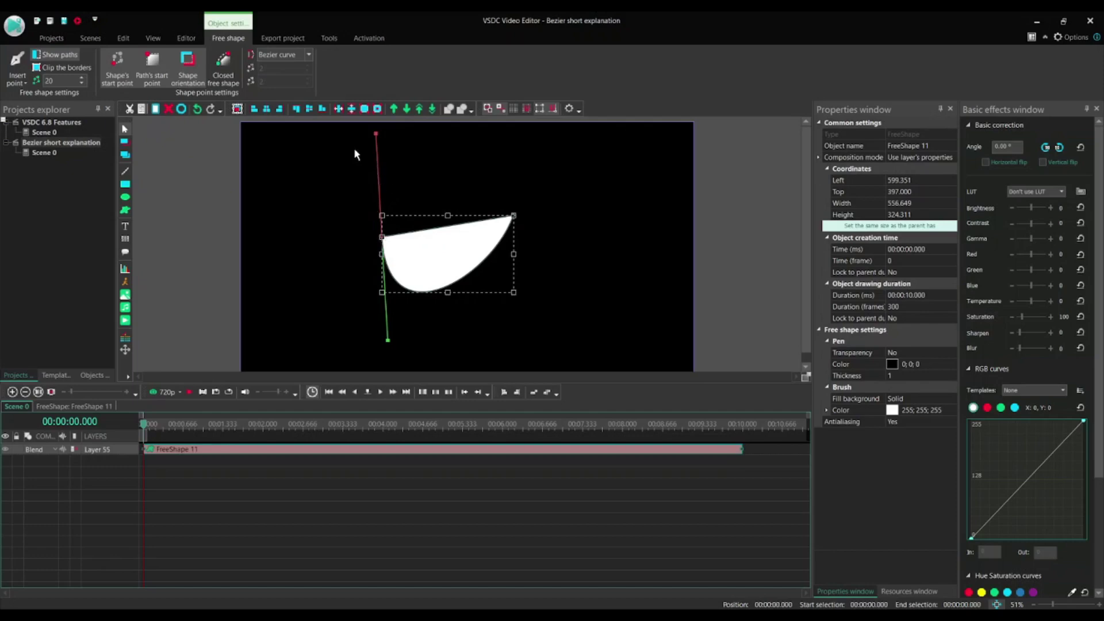
left_click_drag(388, 340, 385, 315)
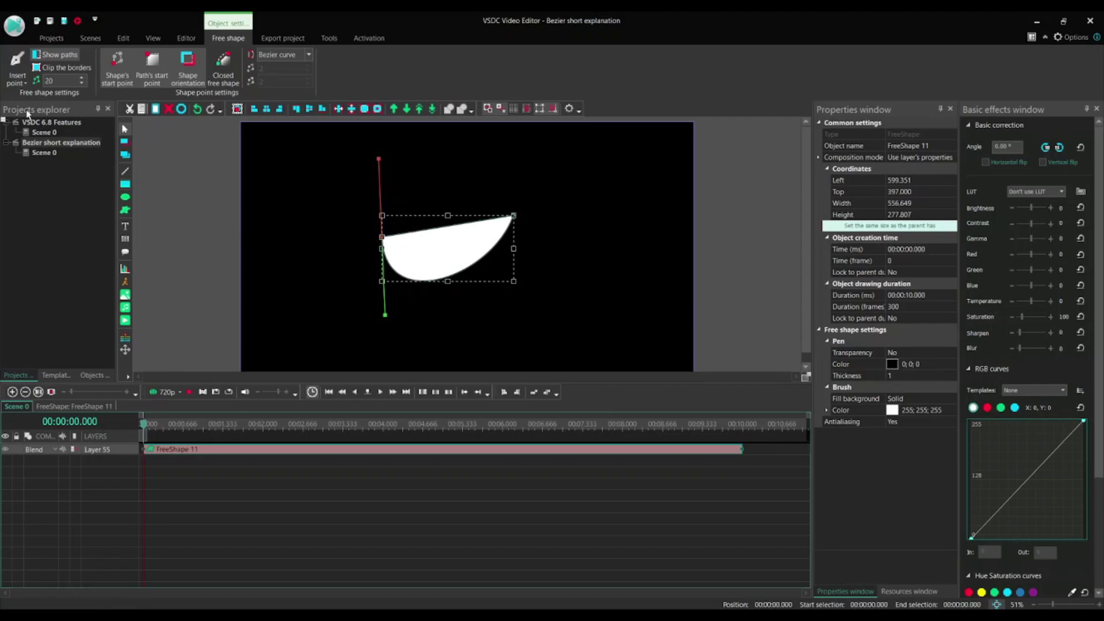
- Insert a new point on the free shape's upper edge and raise it slightly
left_click(25, 84)
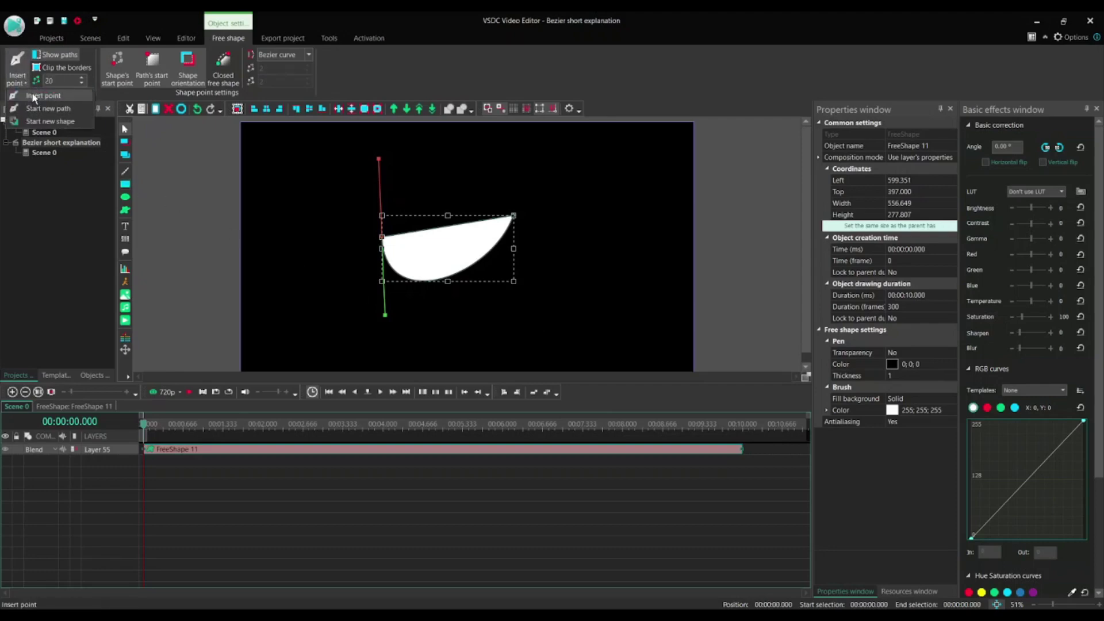
left_click(34, 96)
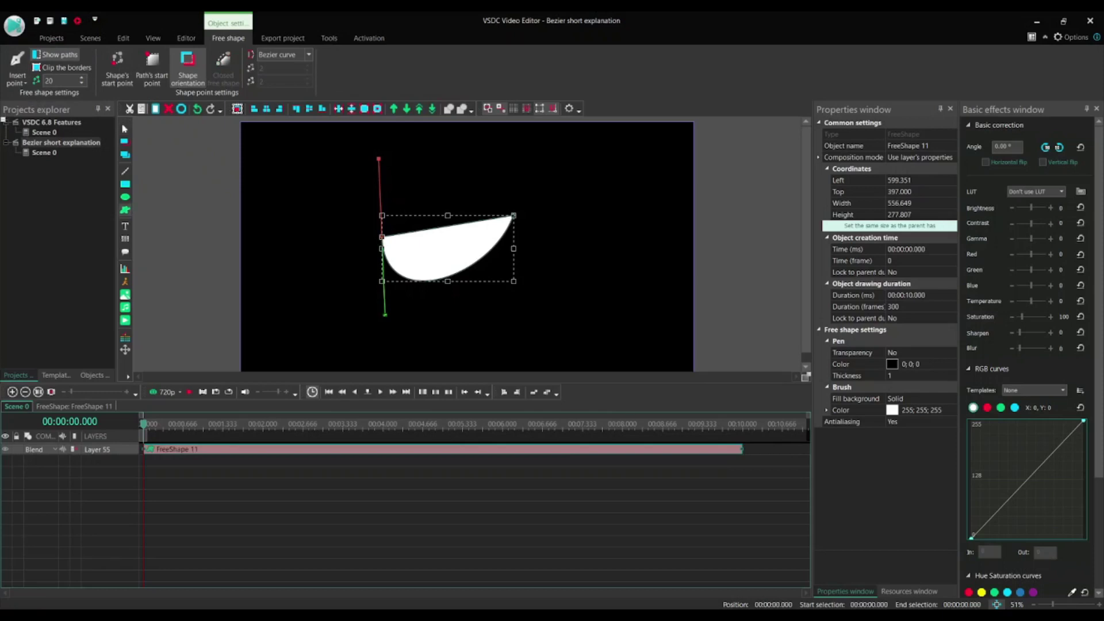
left_click(435, 230)
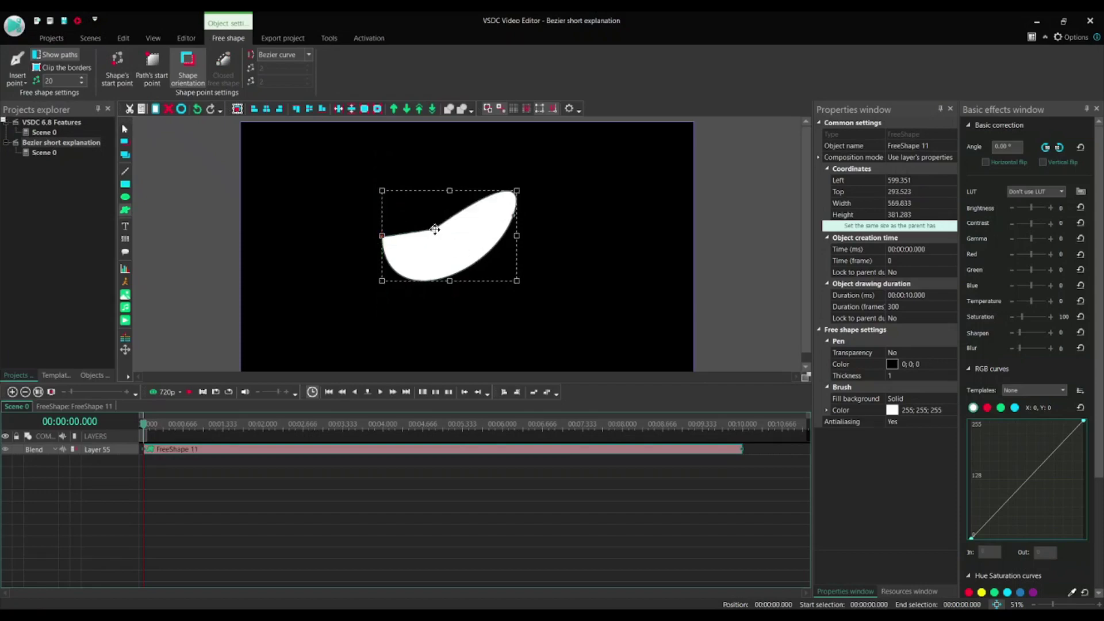
left_click_drag(435, 229, 433, 213)
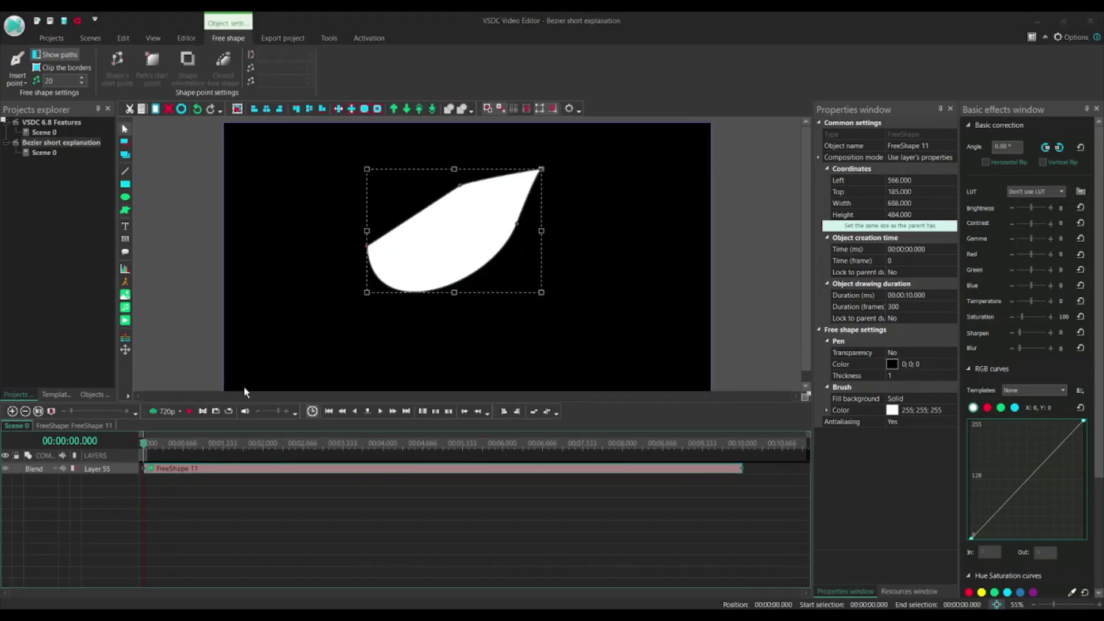
- Delete the point on the free shape's upper edge and shrink the shape to about 630 by 444
left_click(461, 187)
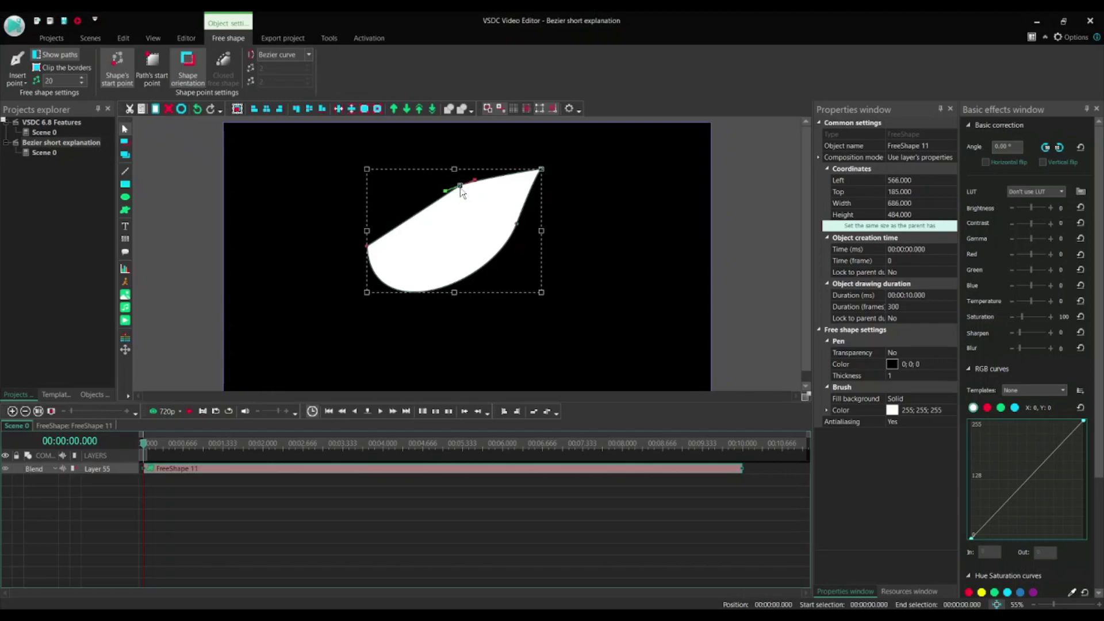
key("Delete")
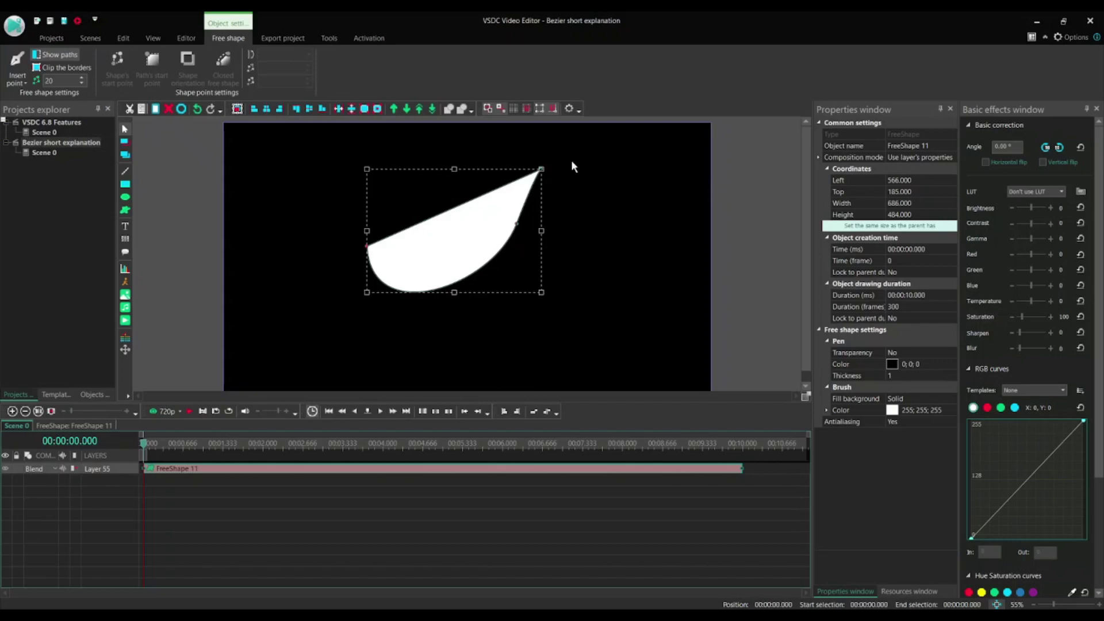
left_click_drag(542, 169, 527, 180)
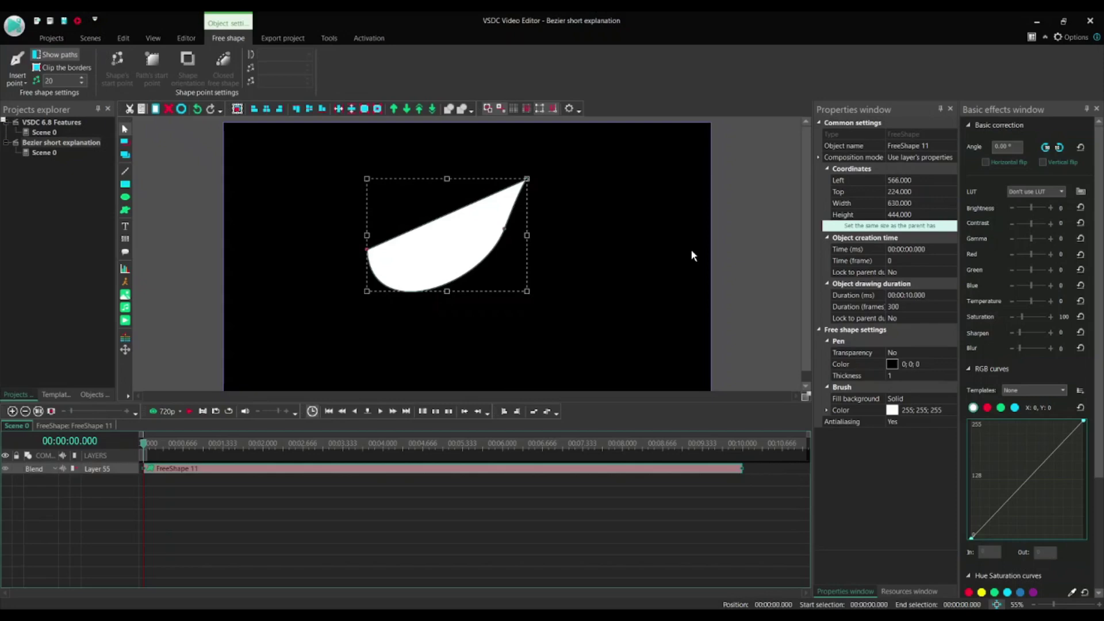
- Open the free shape's point layers on the timeline and move ShapePoint 52 horizontally to the left
double_click(396, 469)
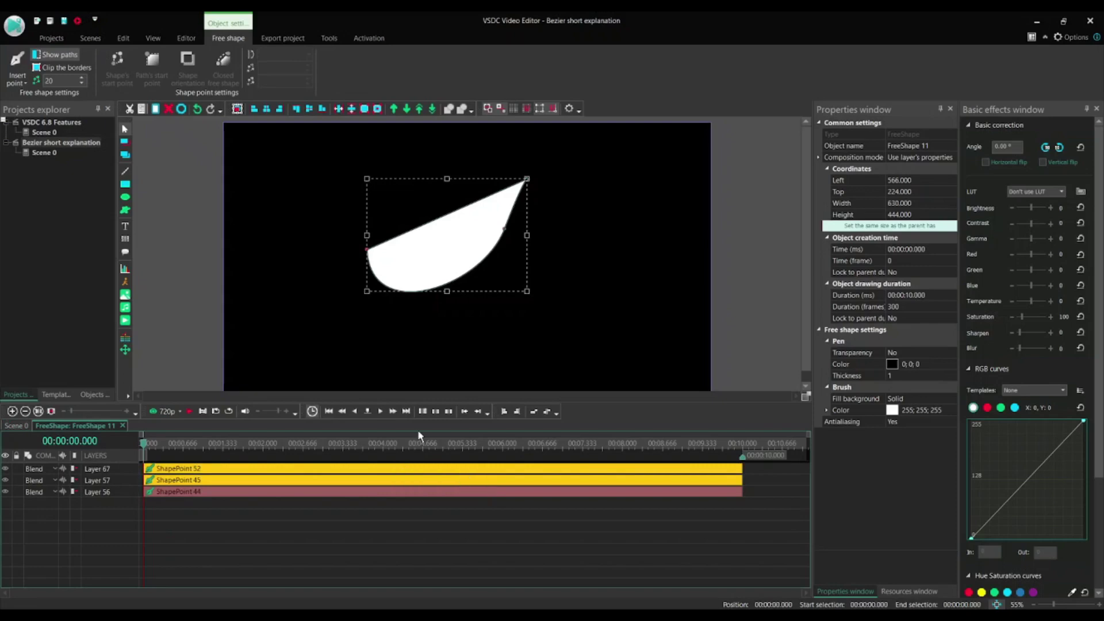
left_click(451, 472)
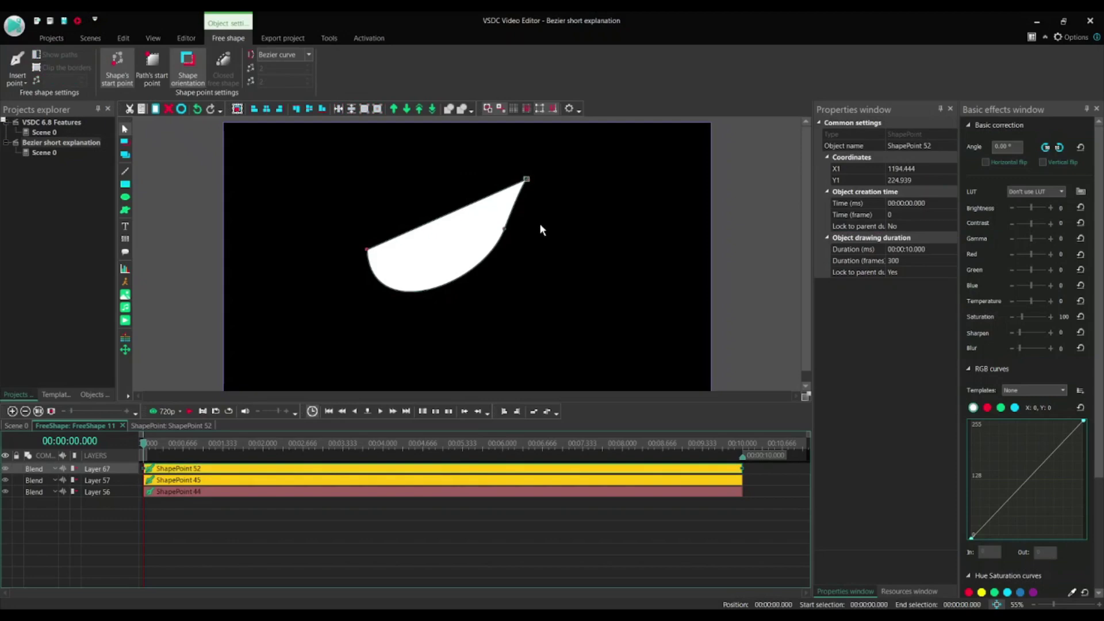
left_click_drag(526, 179, 405, 179)
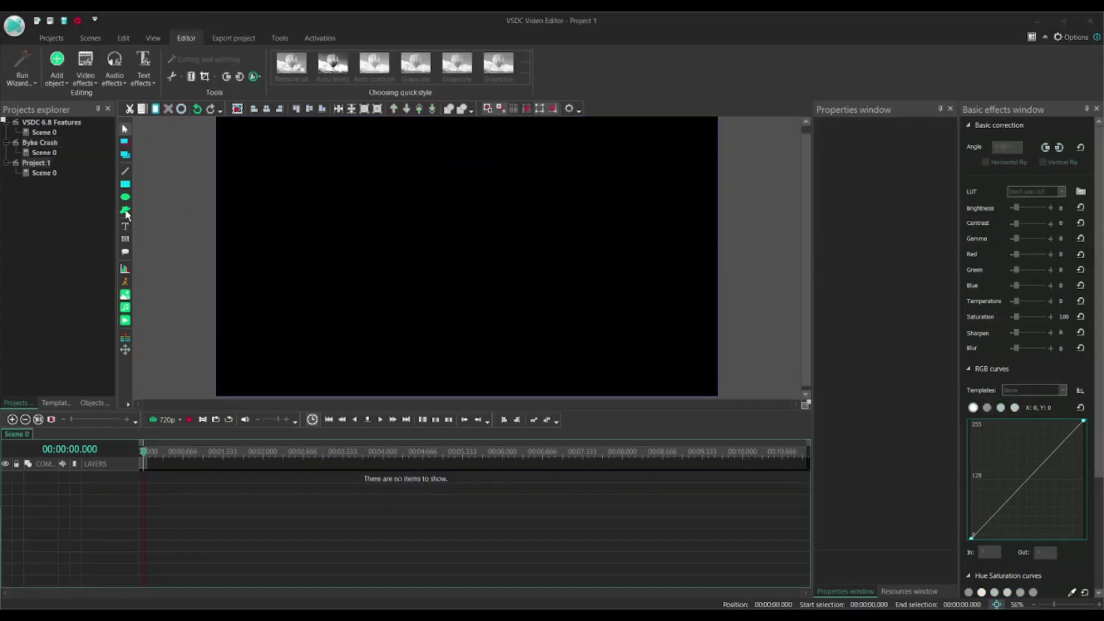
- Add a free shape in Project 1 and draw a tall crescent outline with Bezier points, about 466 by 1040
left_click(125, 210)
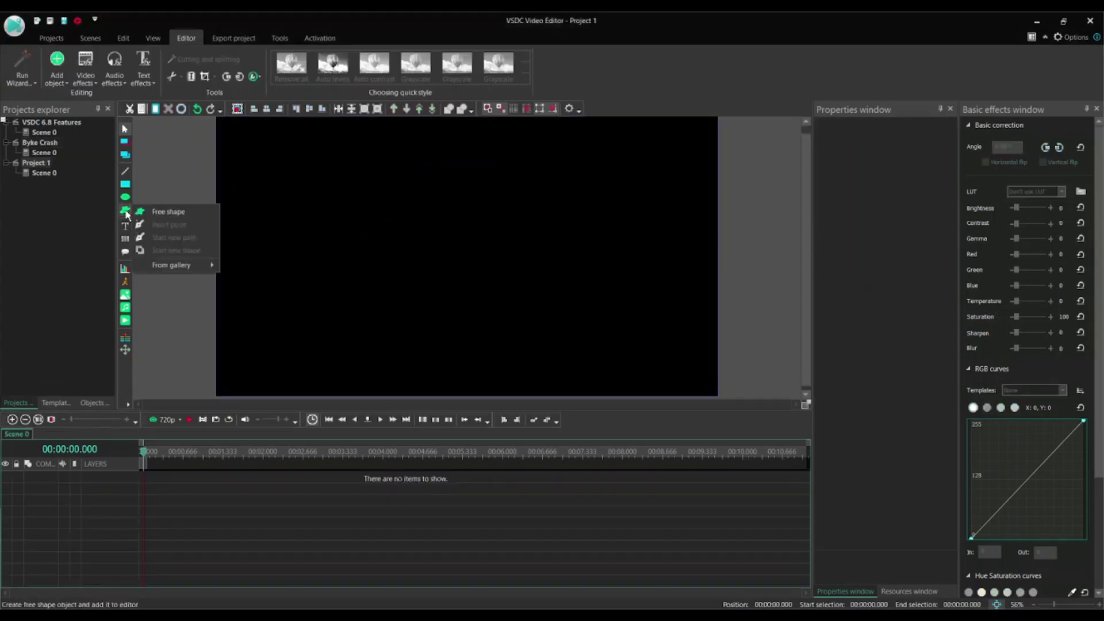
left_click(161, 212)
left_click(654, 372)
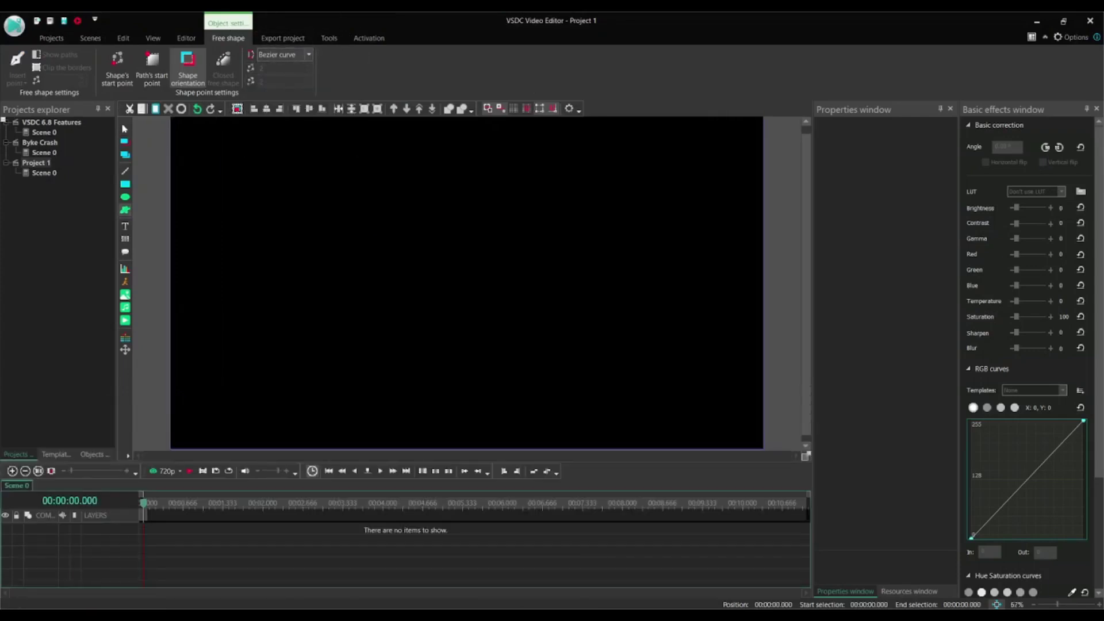
left_click_drag(512, 123, 497, 134)
left_click_drag(429, 289, 432, 325)
left_click_drag(516, 428, 571, 449)
left_click(513, 265)
left_click_drag(552, 140, 571, 133)
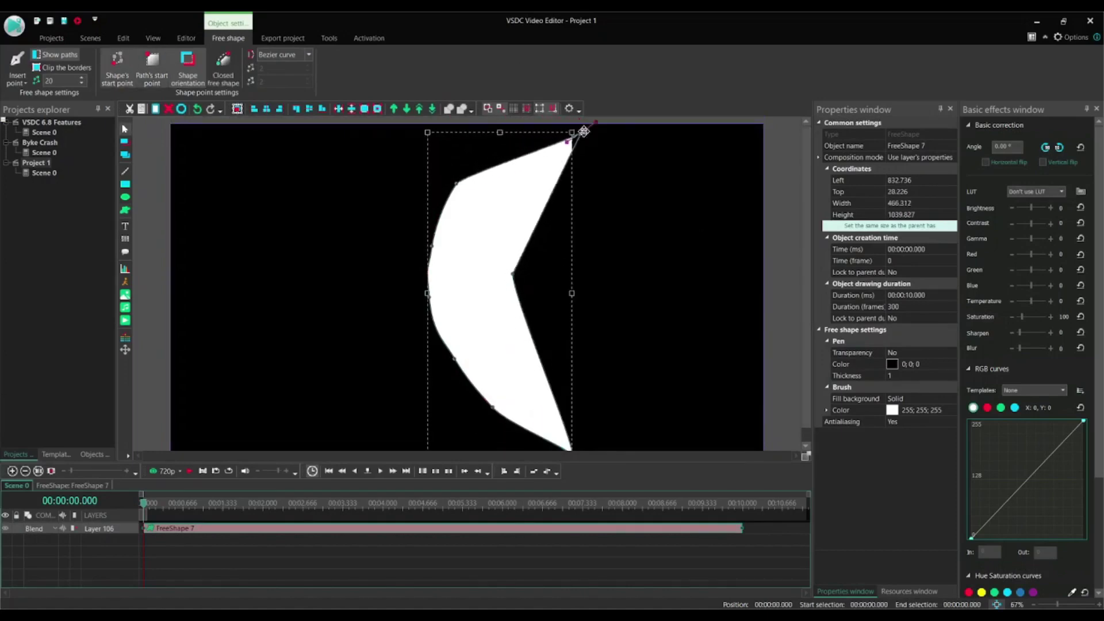
- Reposition the crescent's outer curve points and both tips to smooth its outline, about 503 by 1034
left_click_drag(457, 183, 435, 216)
left_click_drag(492, 408, 506, 424)
left_click_drag(570, 134, 581, 123)
left_click_drag(571, 449, 581, 436)
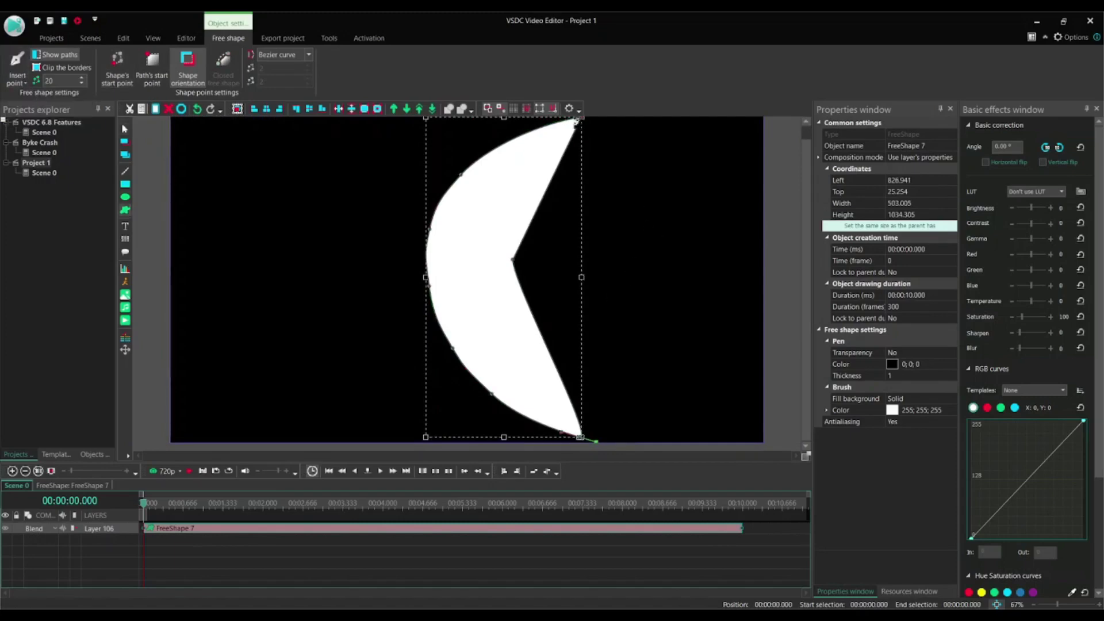
- Reshape the crescent's inner edge into jagged, curved teeth by placing and moving points, undoing the last change
left_click_drag(544, 181, 566, 397)
left_click(520, 283)
mouse_move(520, 283)
left_mouse_down()
mouse_move(594, 325)
mouse_move(524, 282)
left_mouse_up()
left_click(541, 348)
key("ctrl+z")
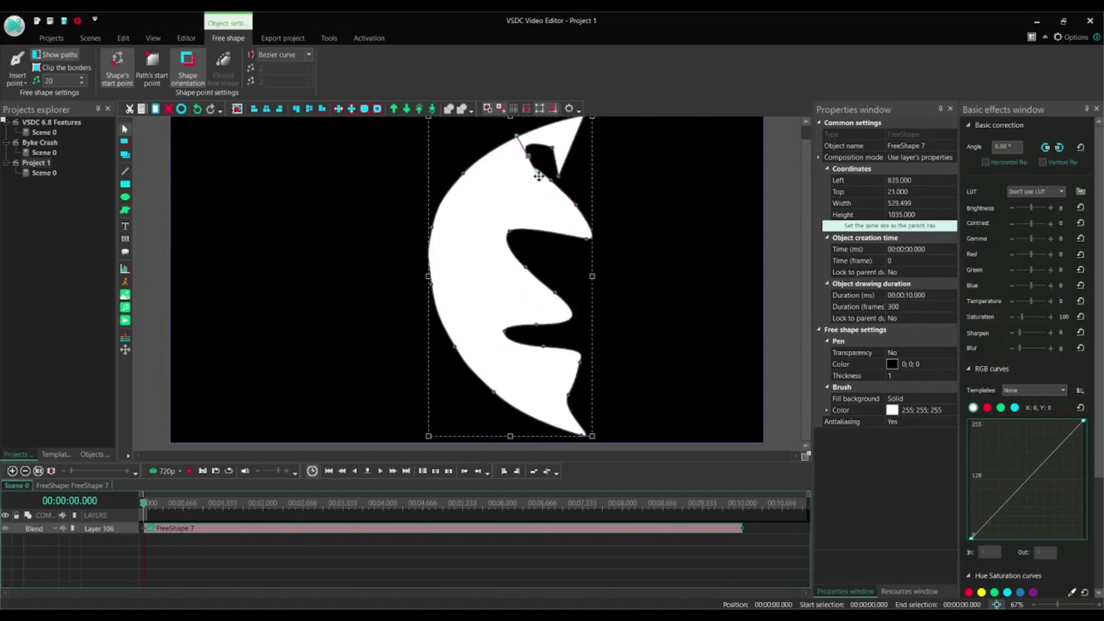
- Adjust the points of the lower notch and lowest tooth on the crescent's inner edge, and deselect the shape
left_click_drag(504, 332, 502, 316)
left_click_drag(578, 361, 569, 370)
left_click(598, 325)
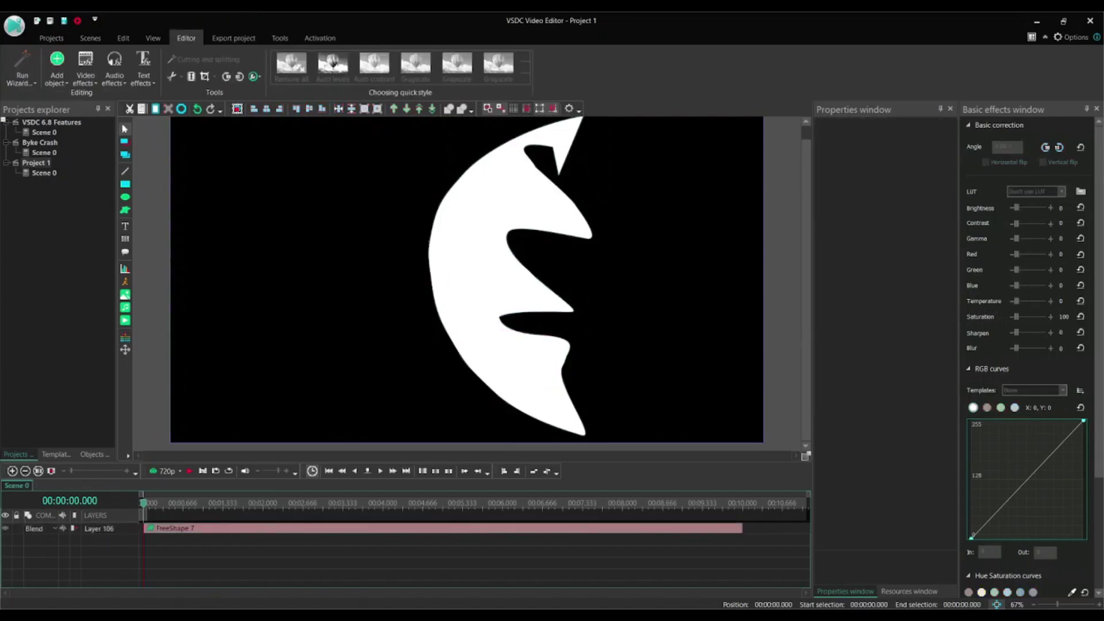